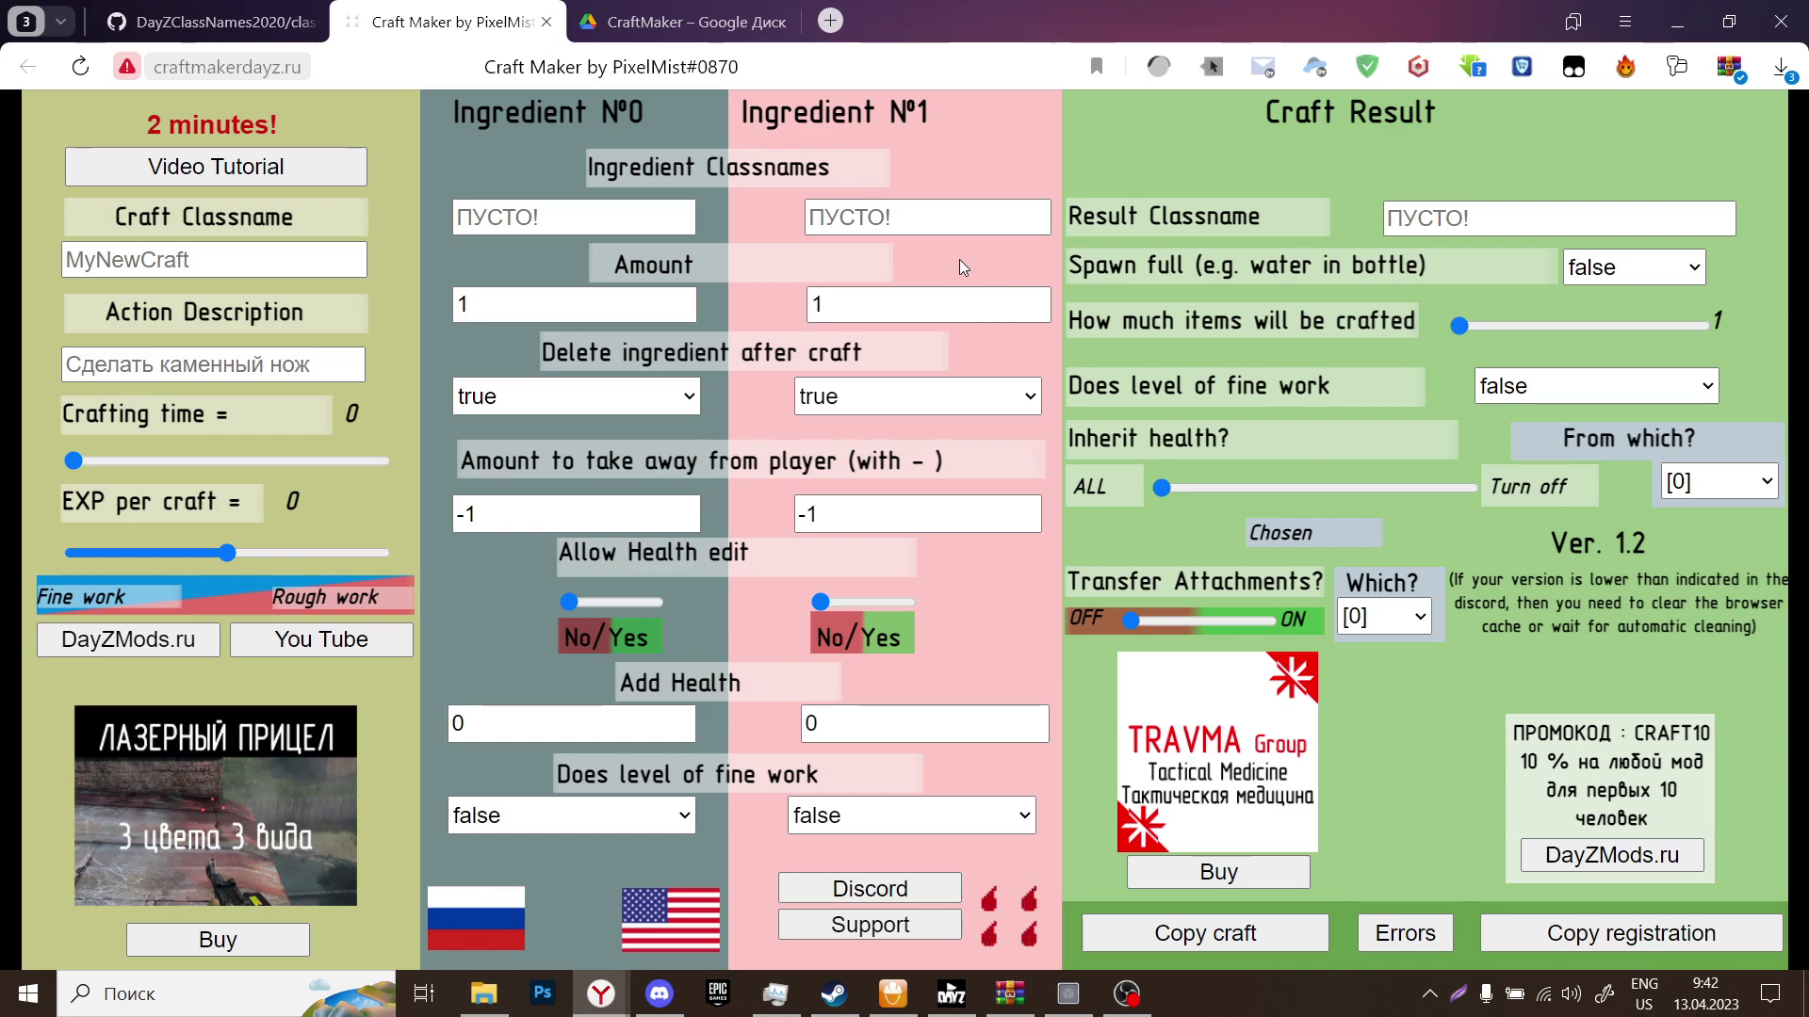
- Read the help notes for craft classname, ingredient deletion, amount taken away and crafting time
click(234, 218)
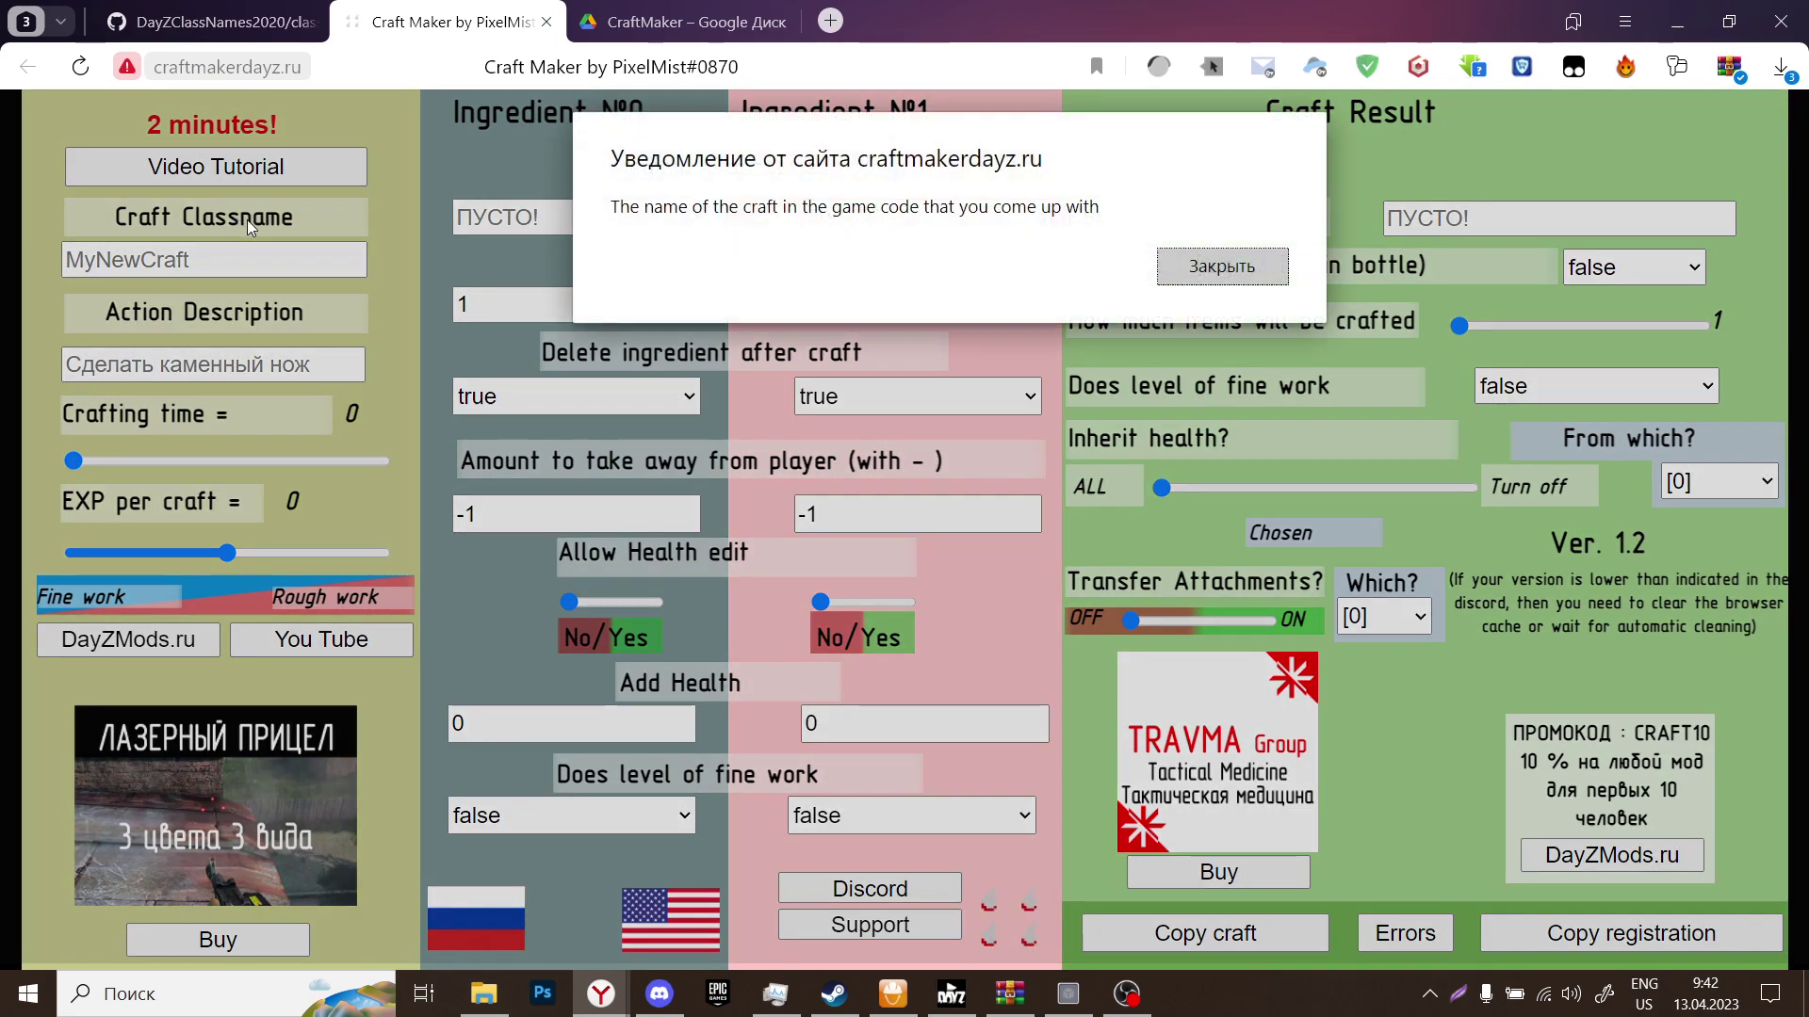
click(1216, 268)
click(763, 354)
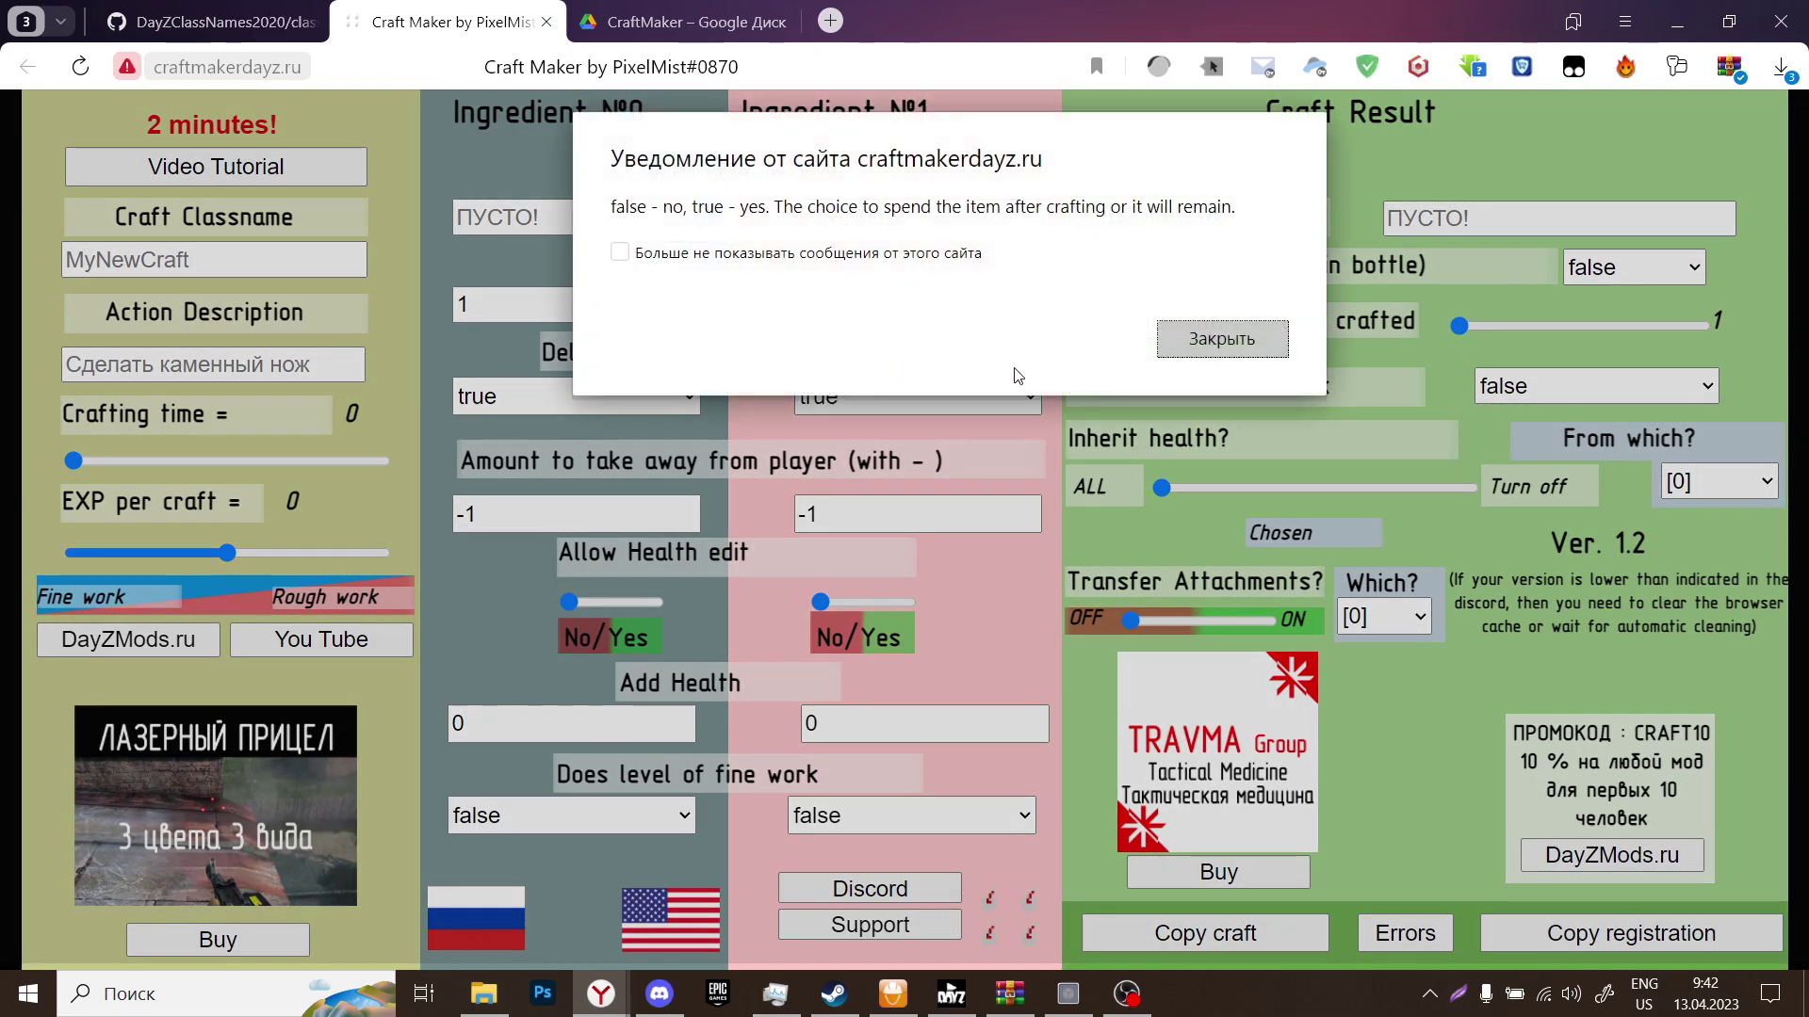
click(1220, 341)
click(798, 471)
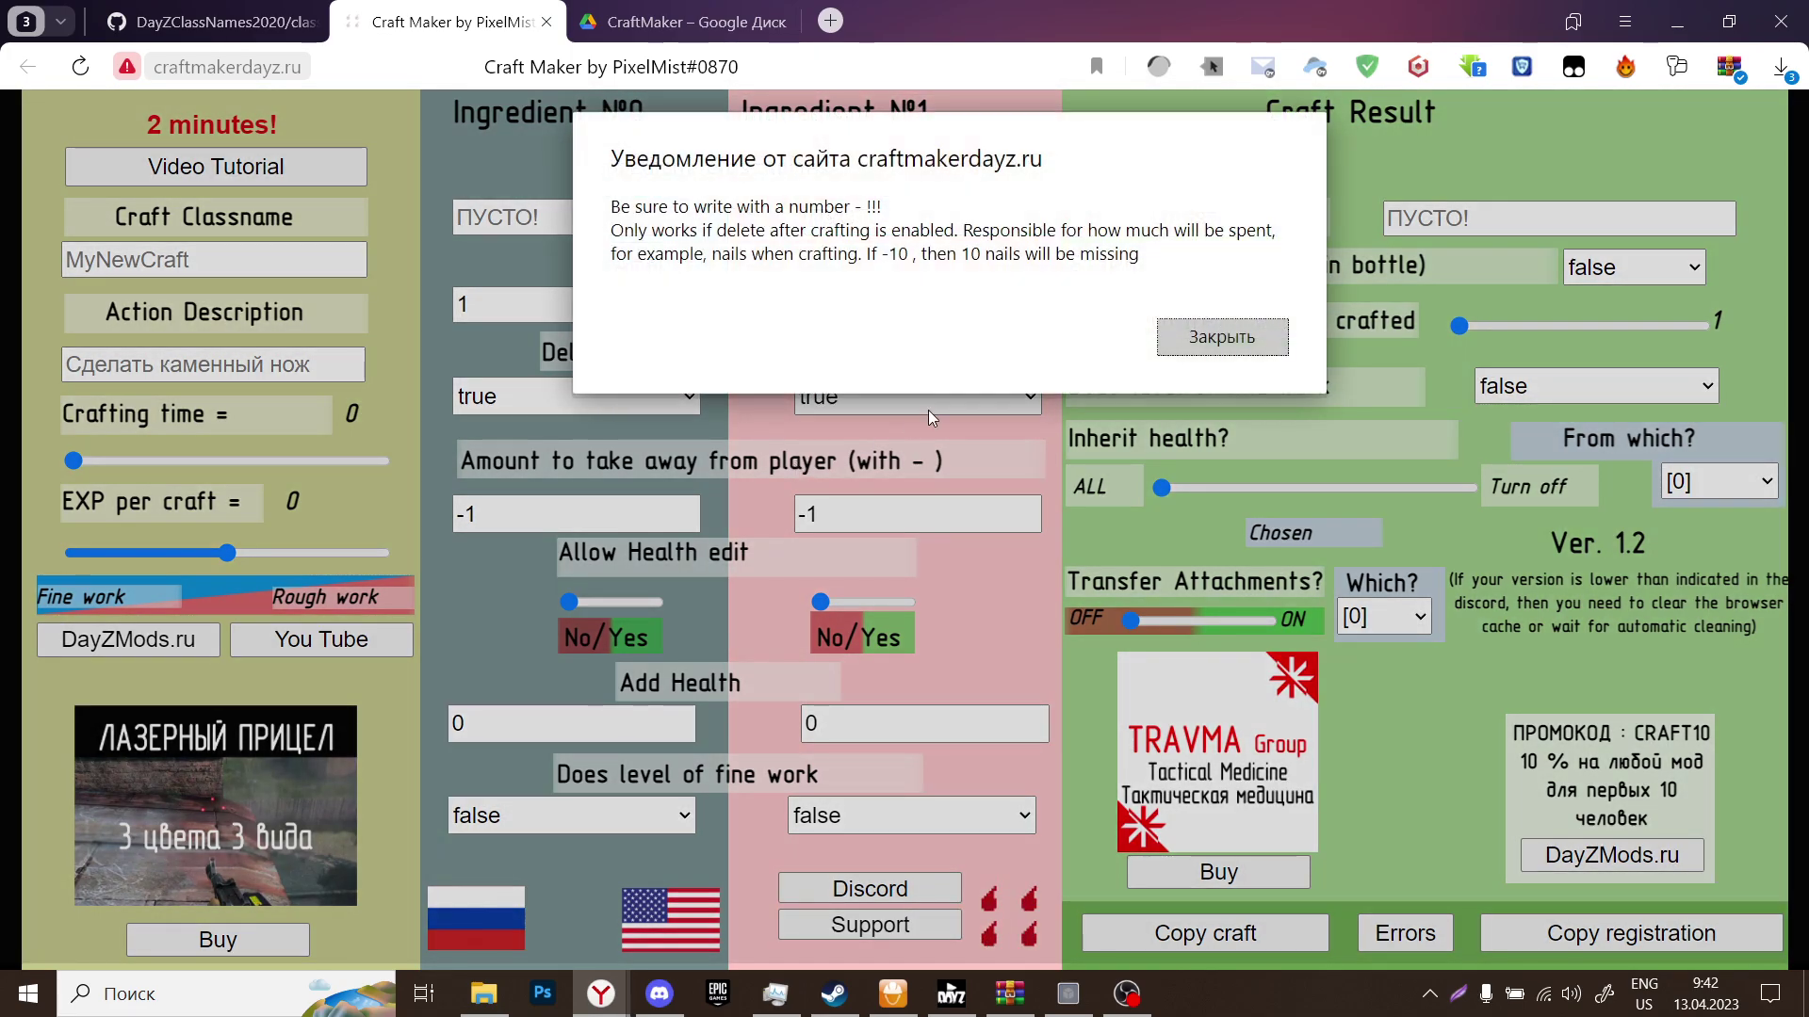
click(1130, 339)
click(172, 420)
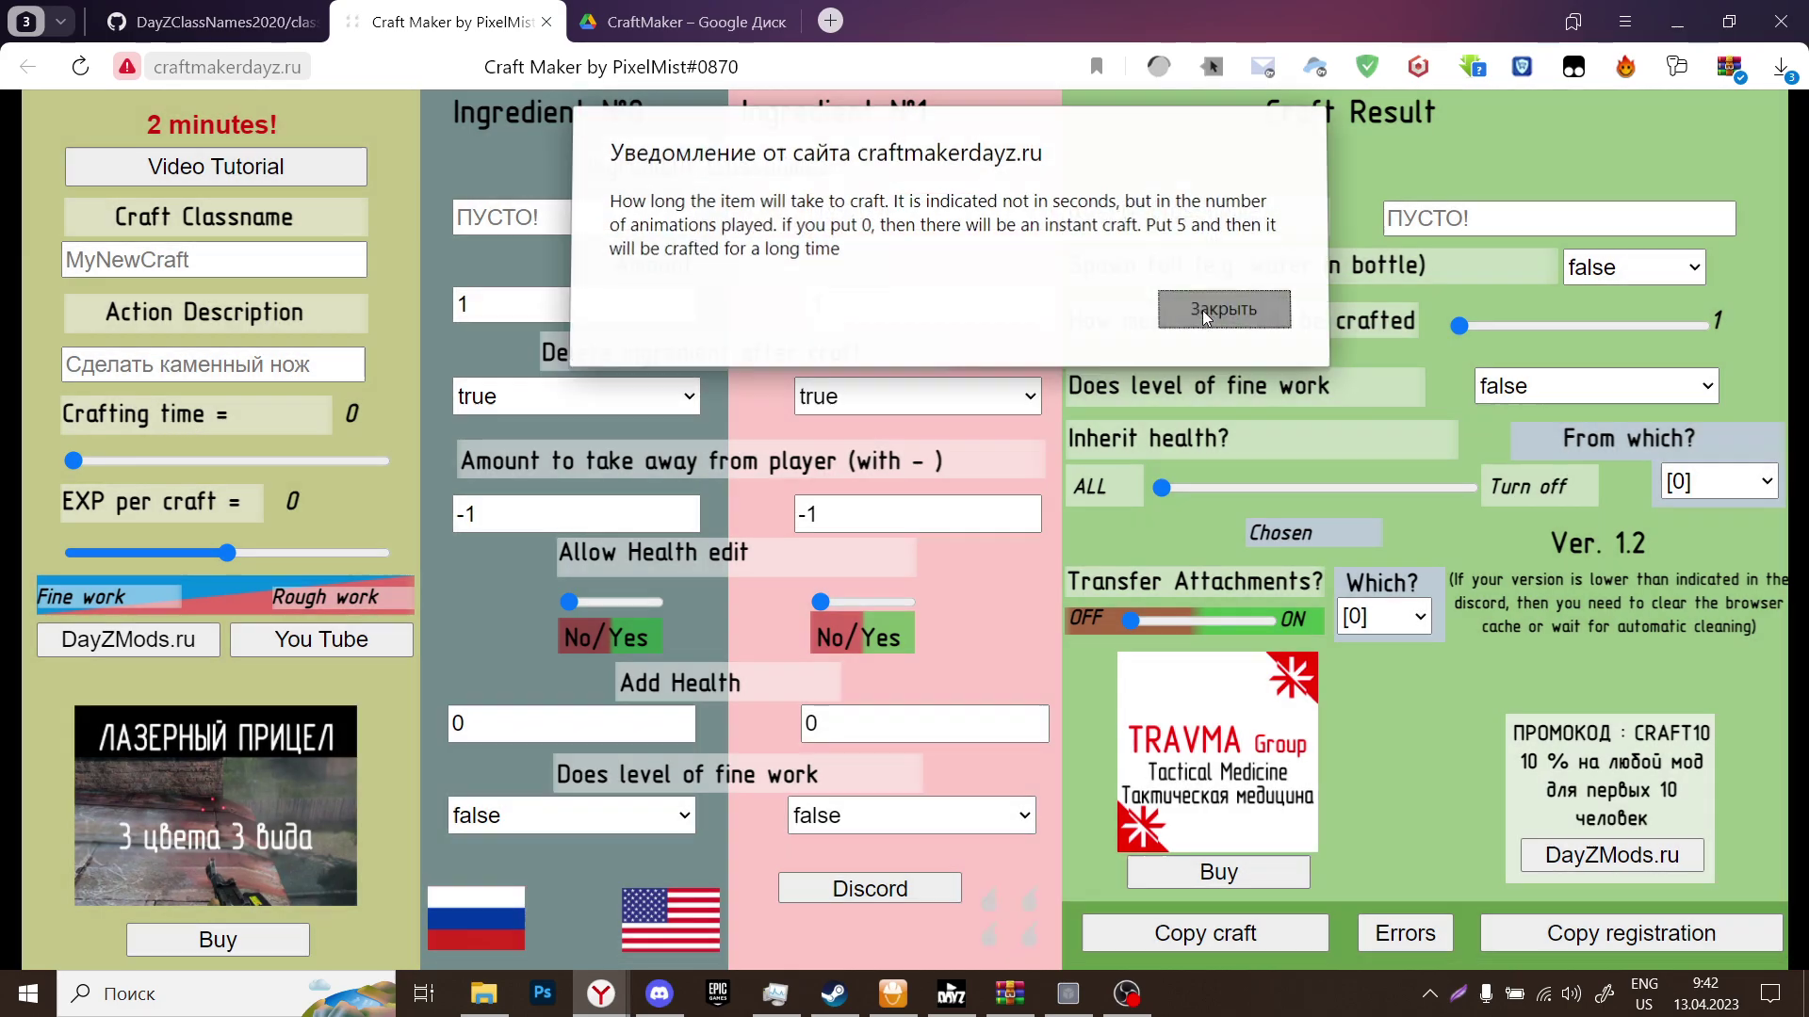
click(1202, 309)
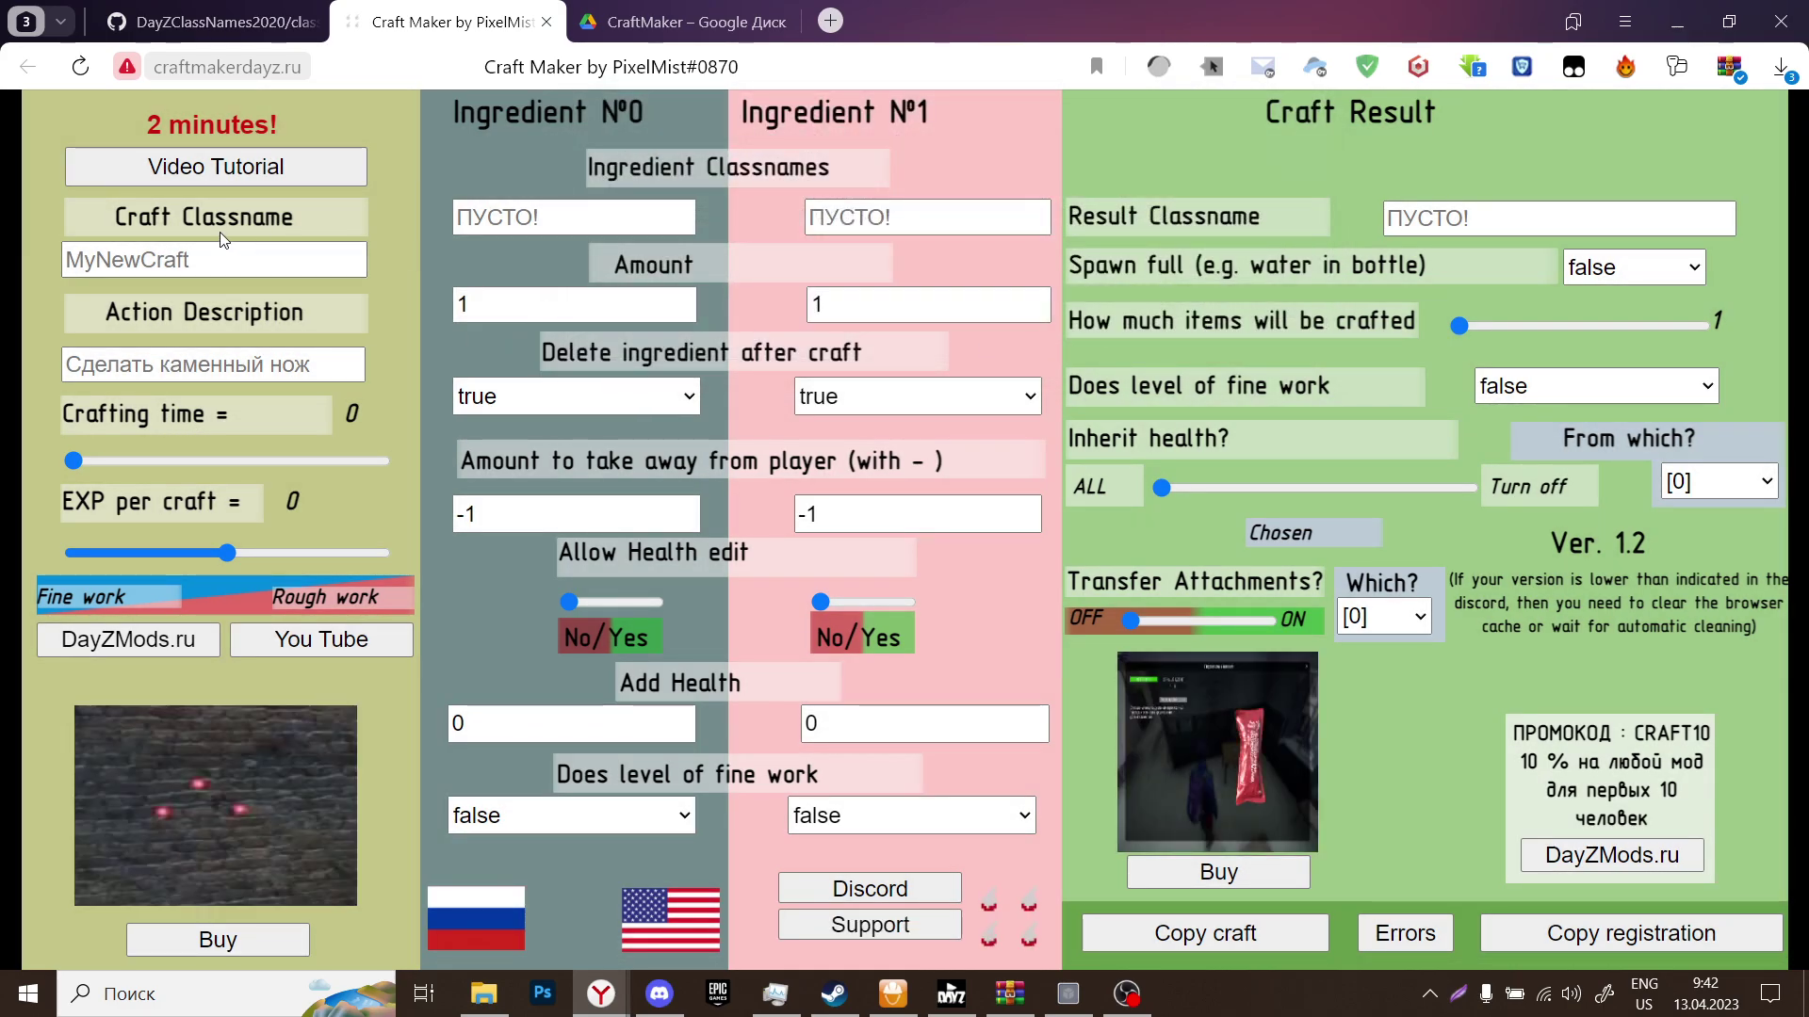
- Enter MyNewCraft as the craft classname and 'Make a bone knife' as the action description
click(244, 262)
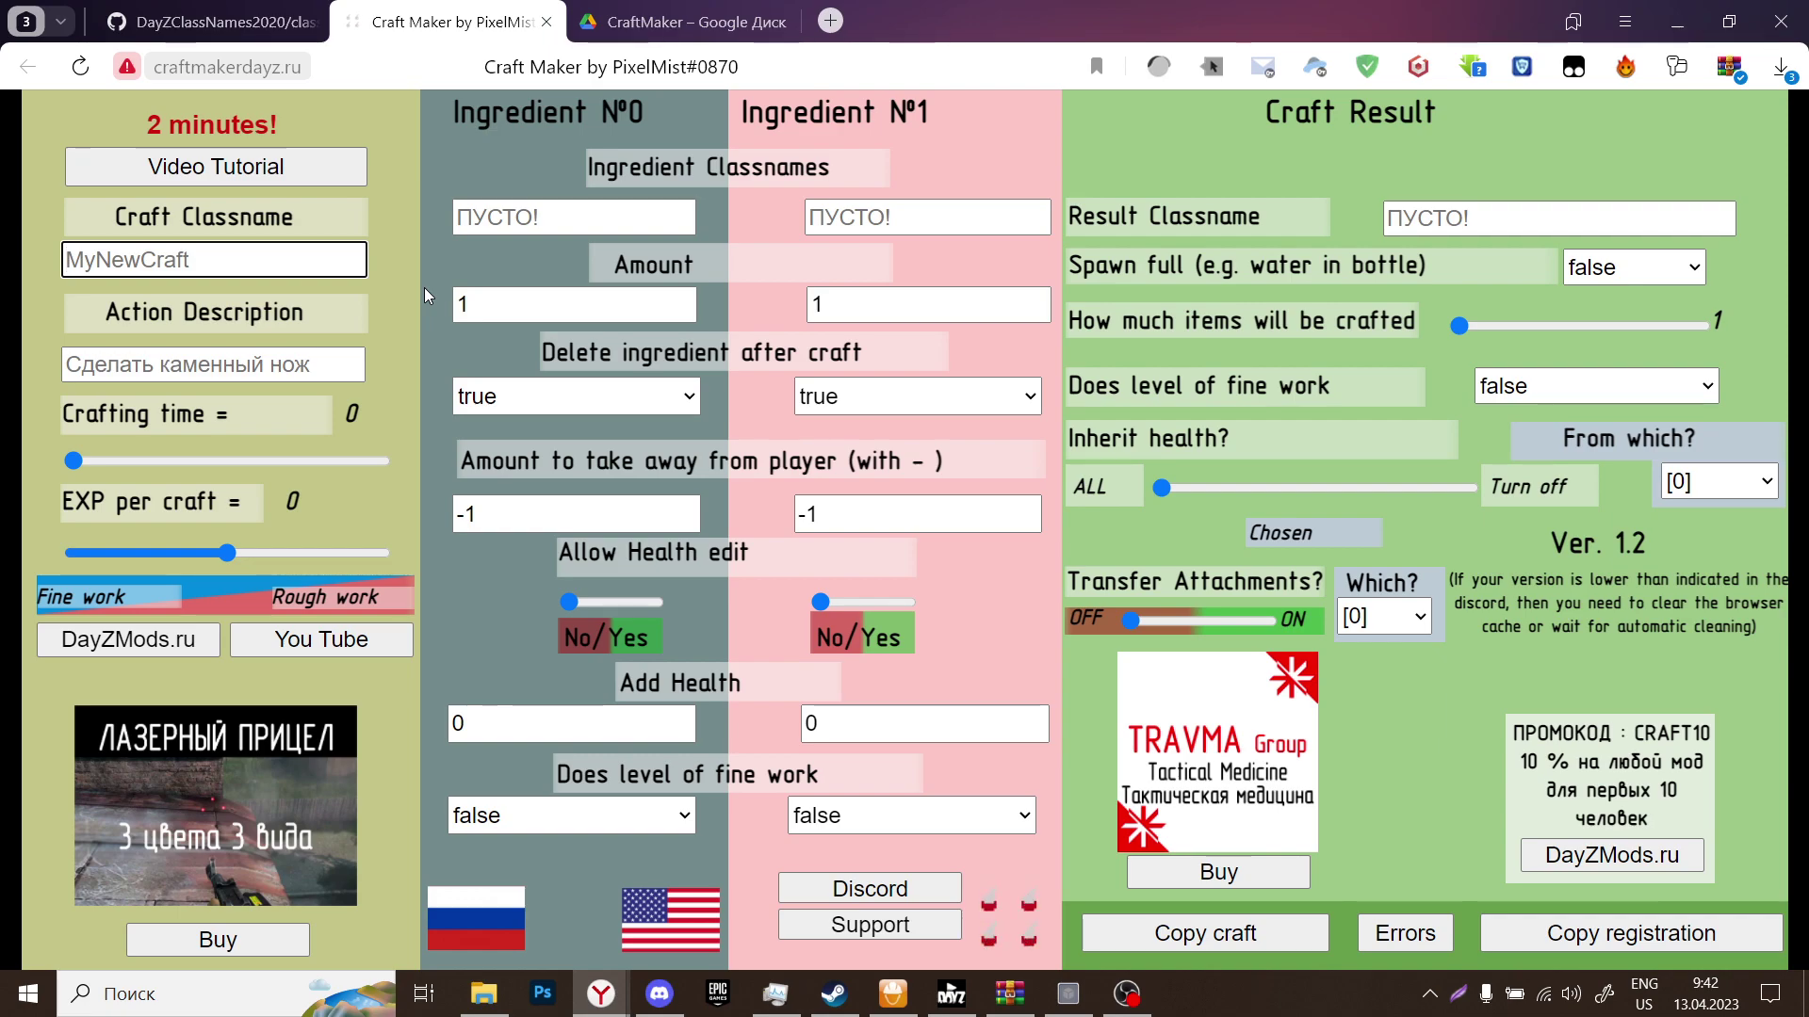
text(MyNewCraft)
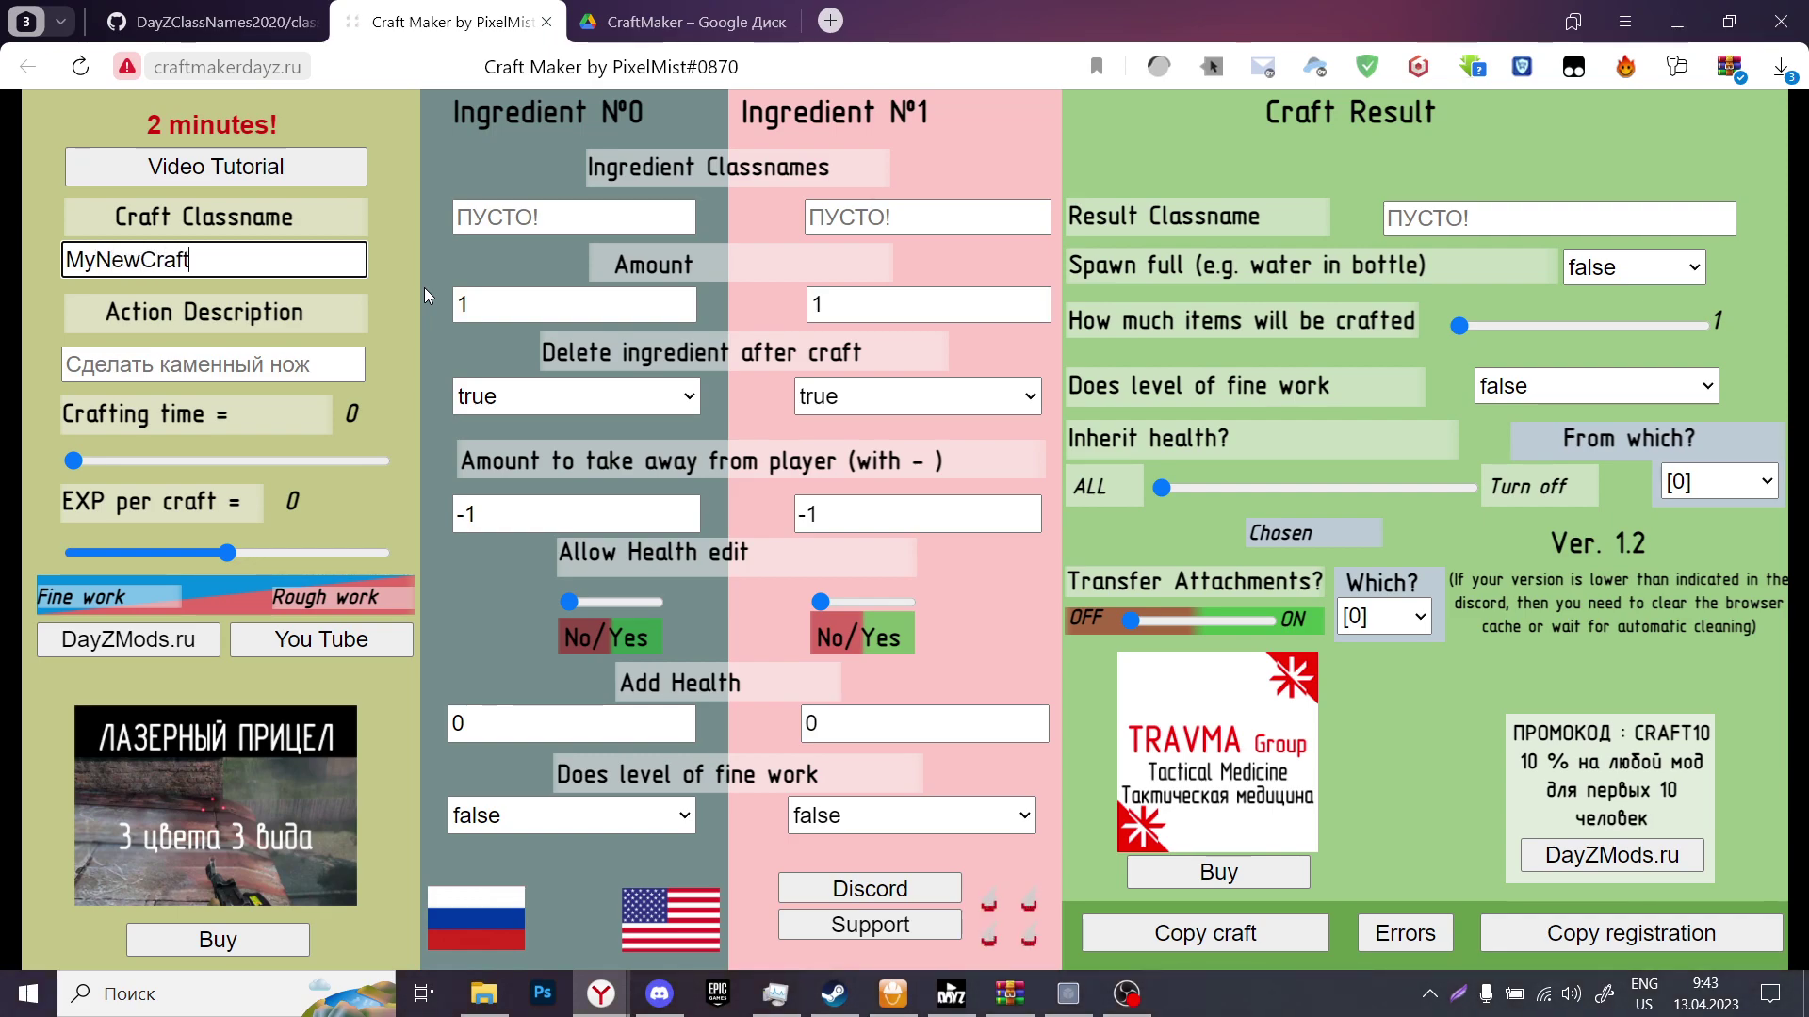
click(282, 363)
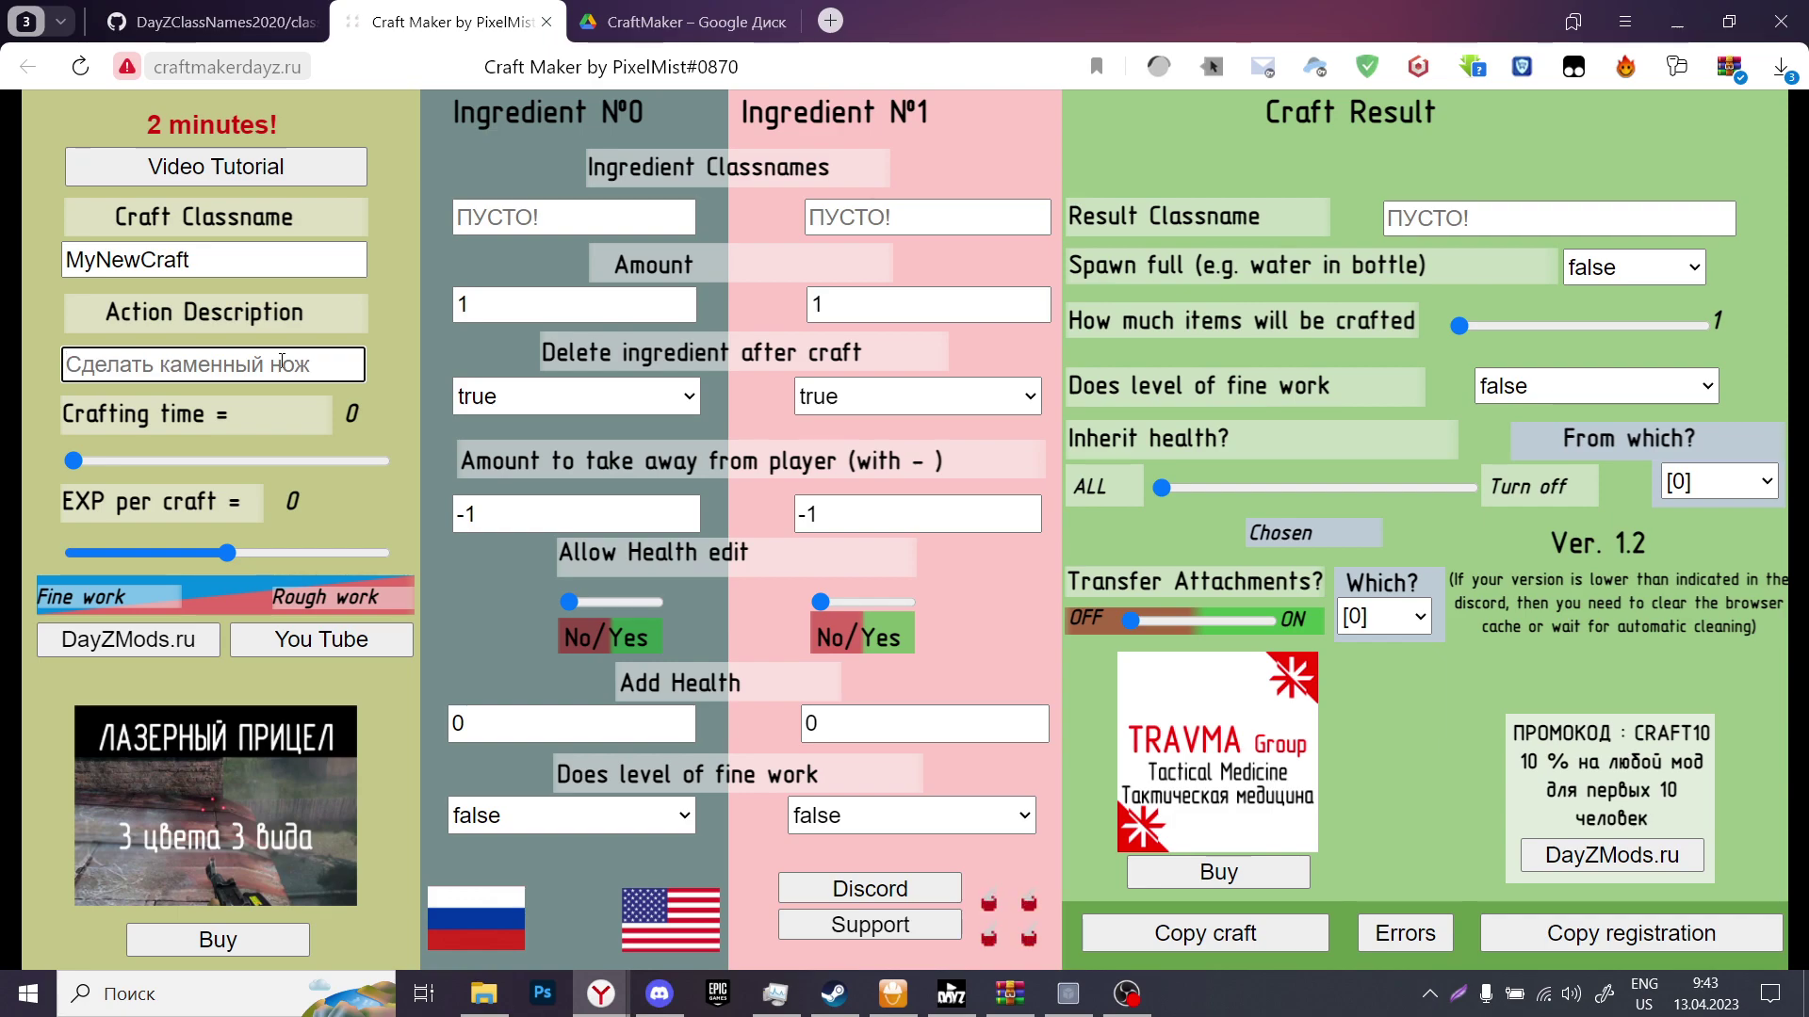
text(Mak)
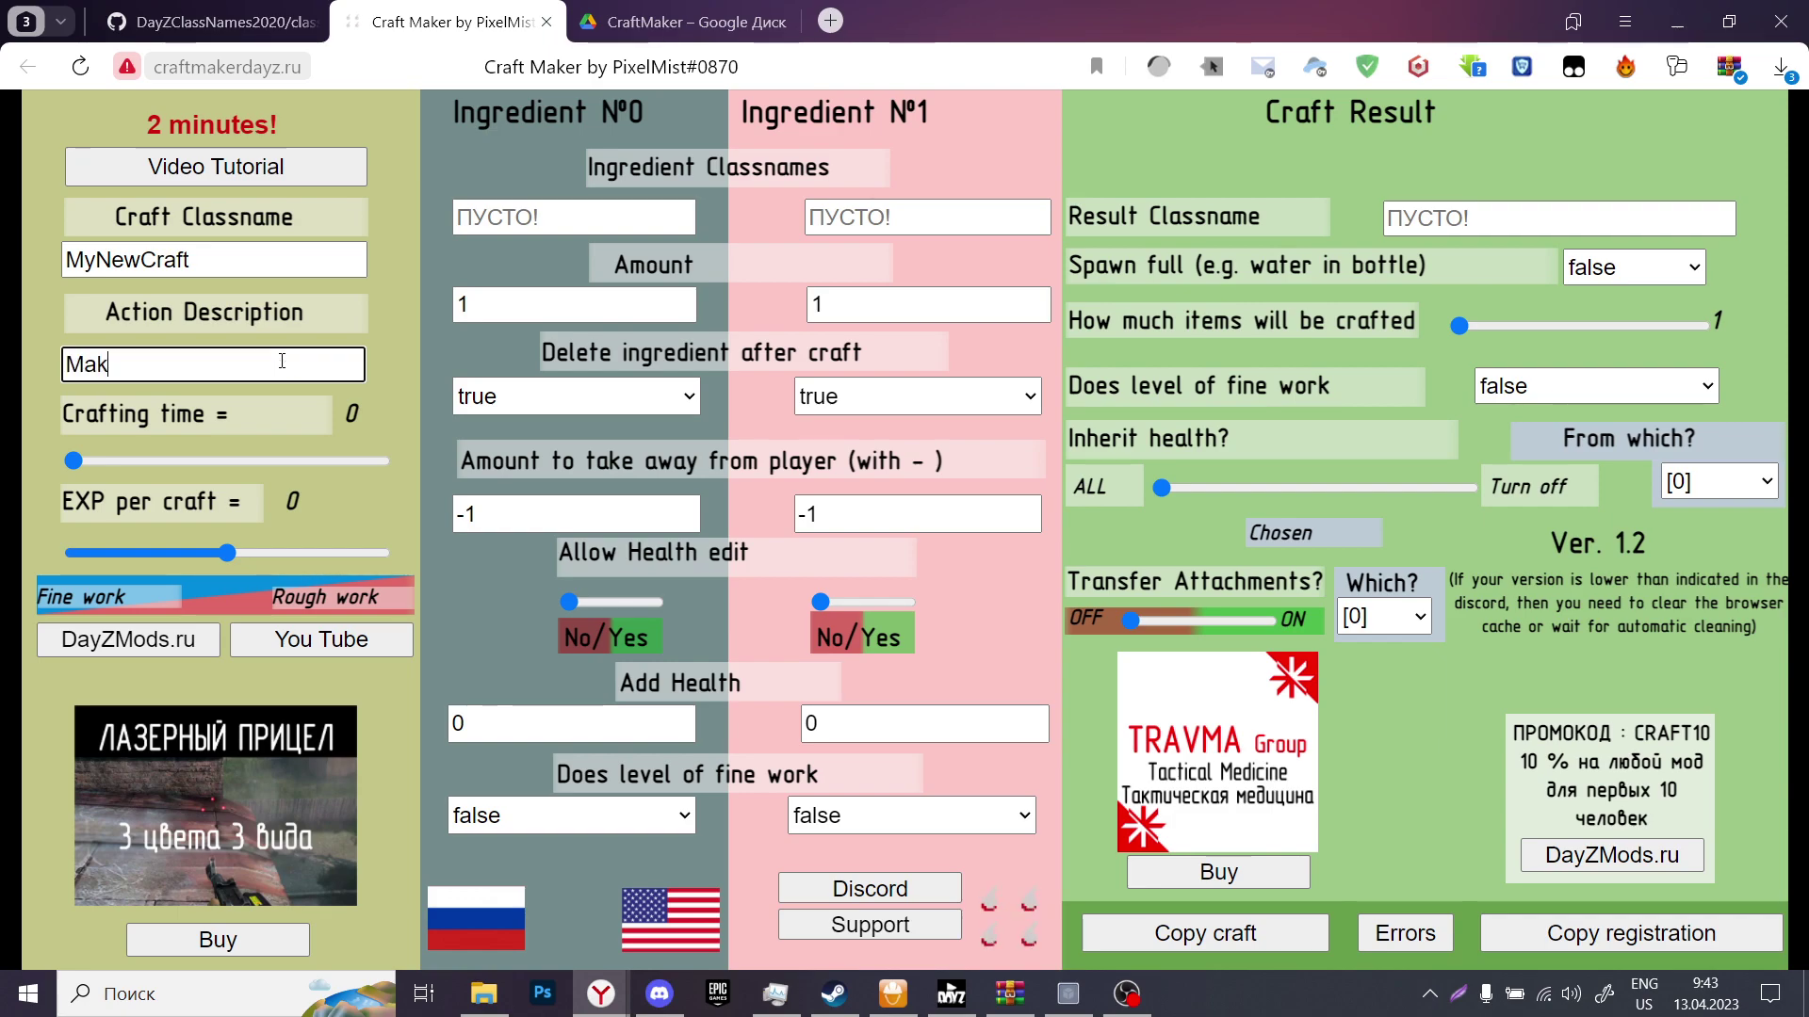
text(e a bone knife)
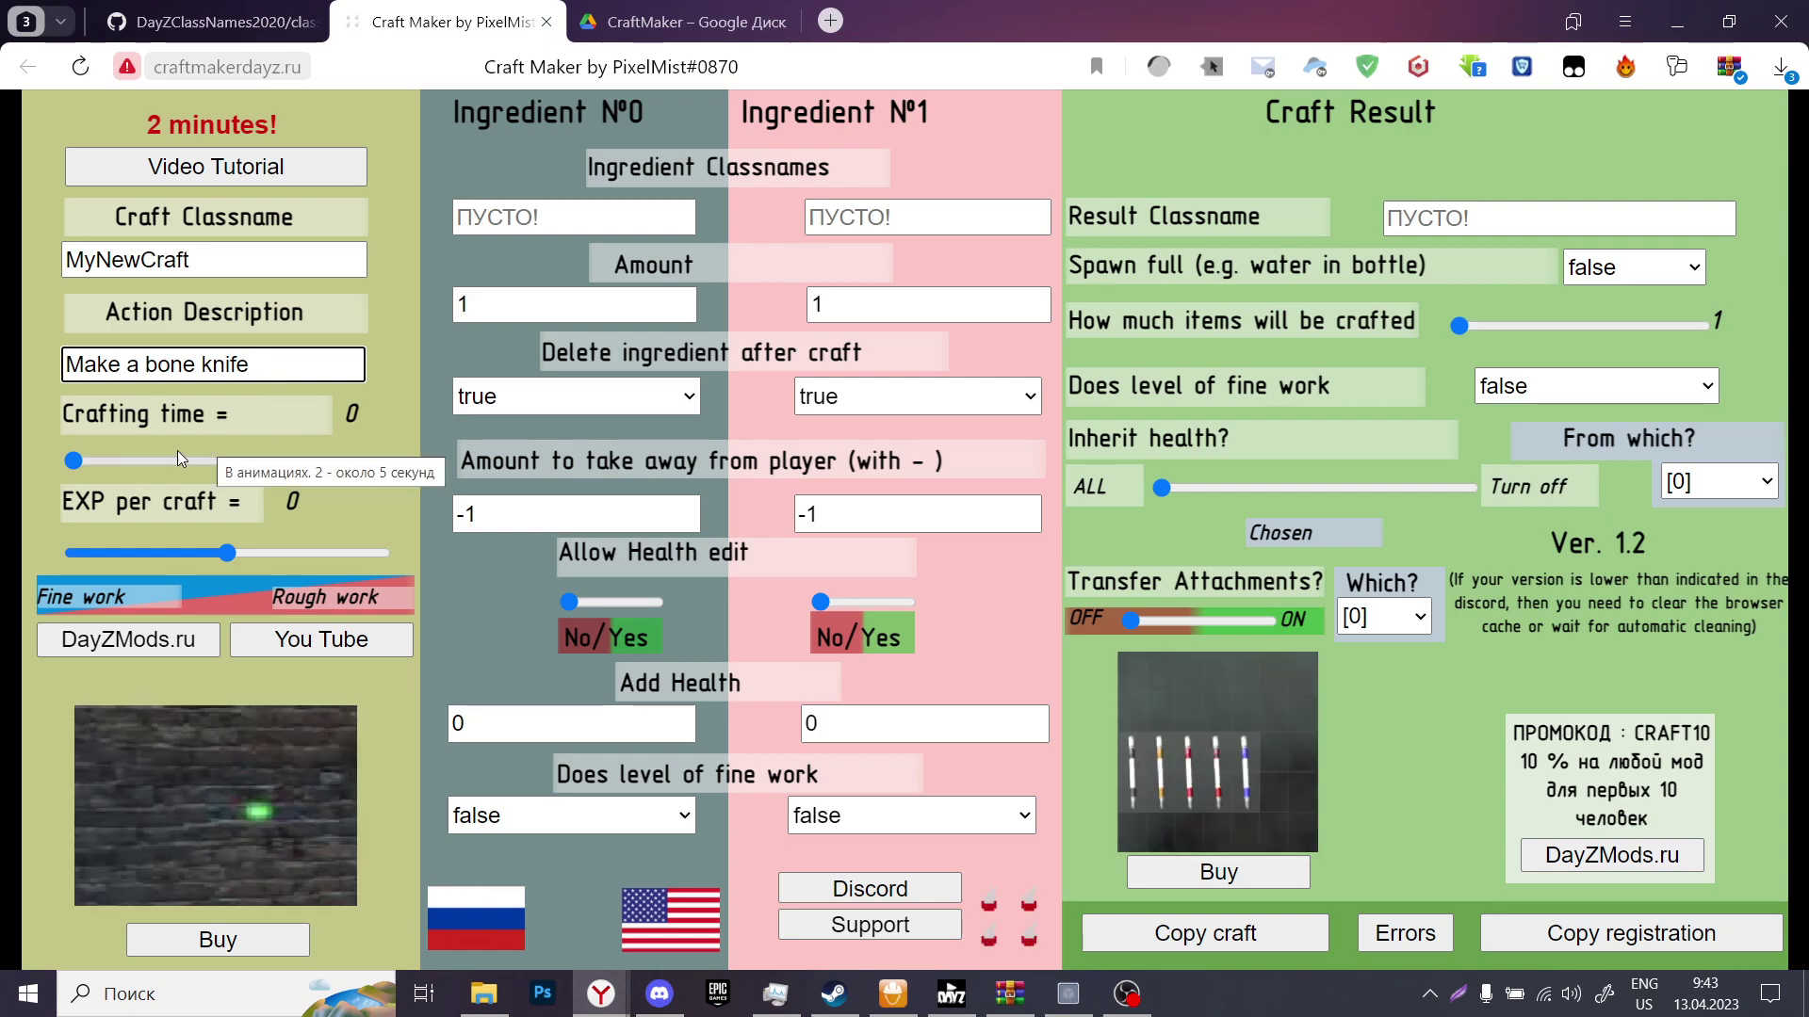
- Slide the crafting time to 2 and the EXP per craft down to -1
click(103, 444)
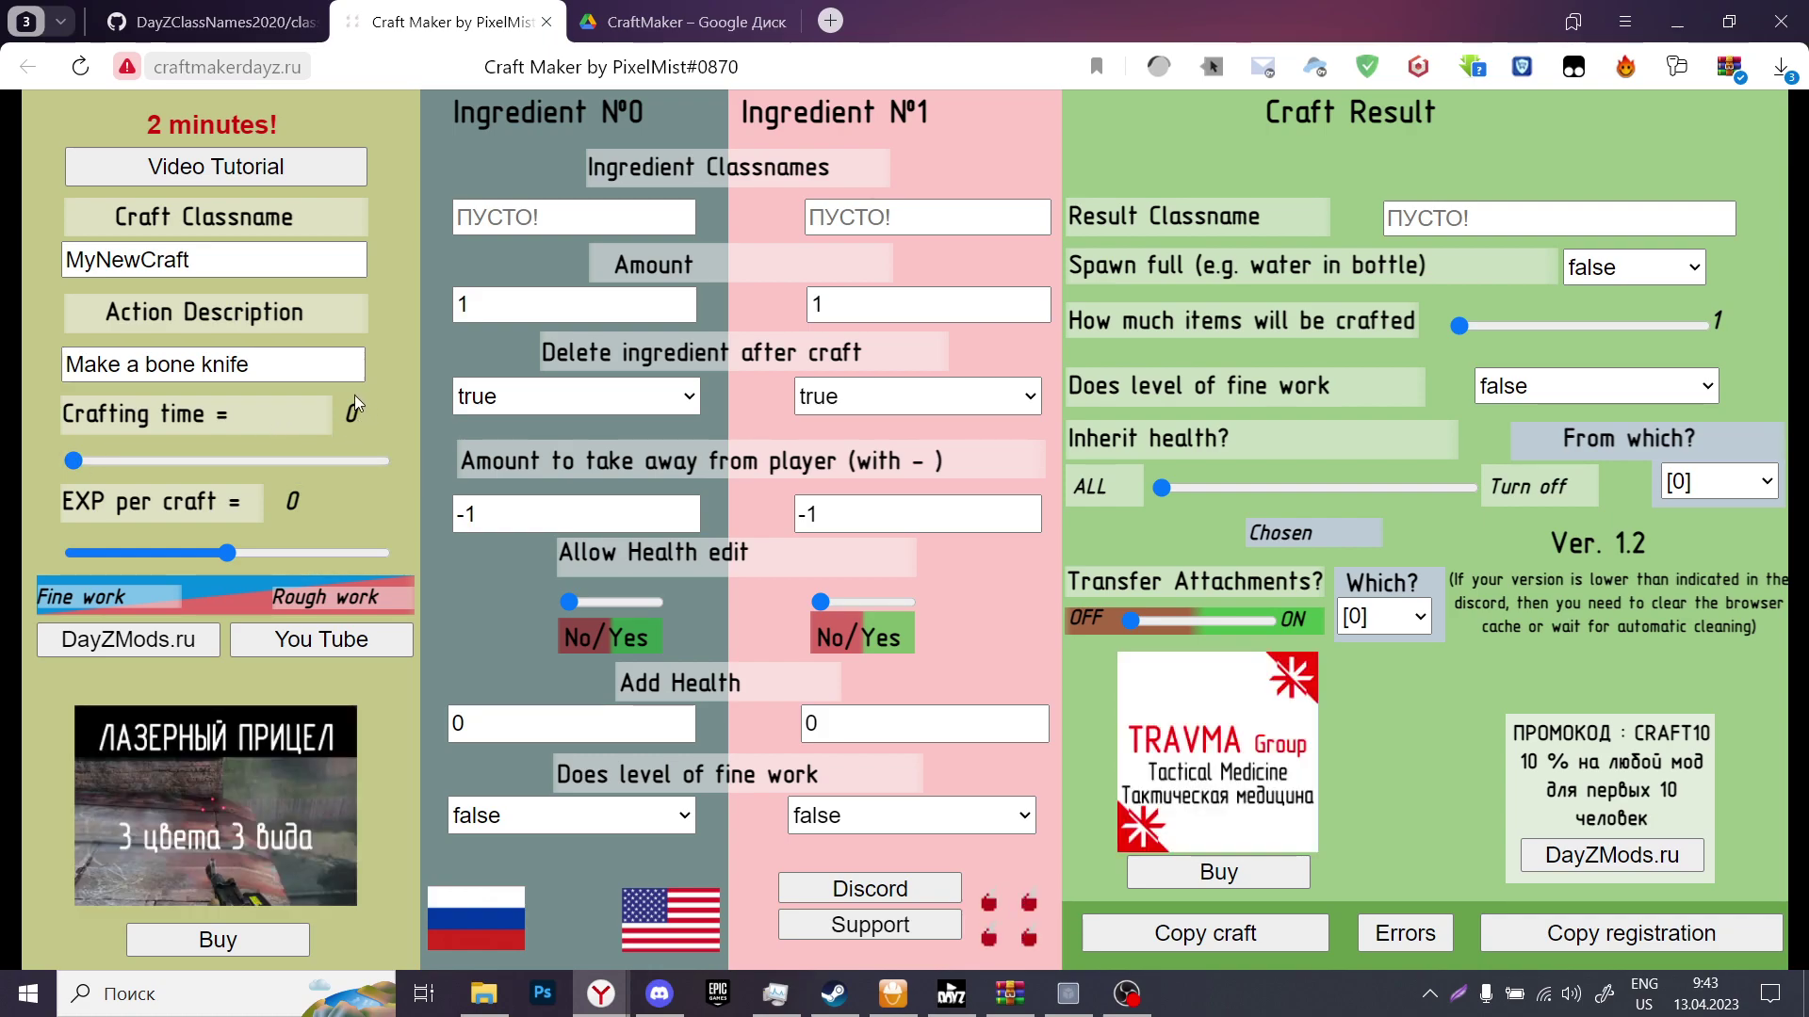
mouse_move(75, 464)
mouse_down()
mouse_move(404, 454)
mouse_move(64, 471)
mouse_up()
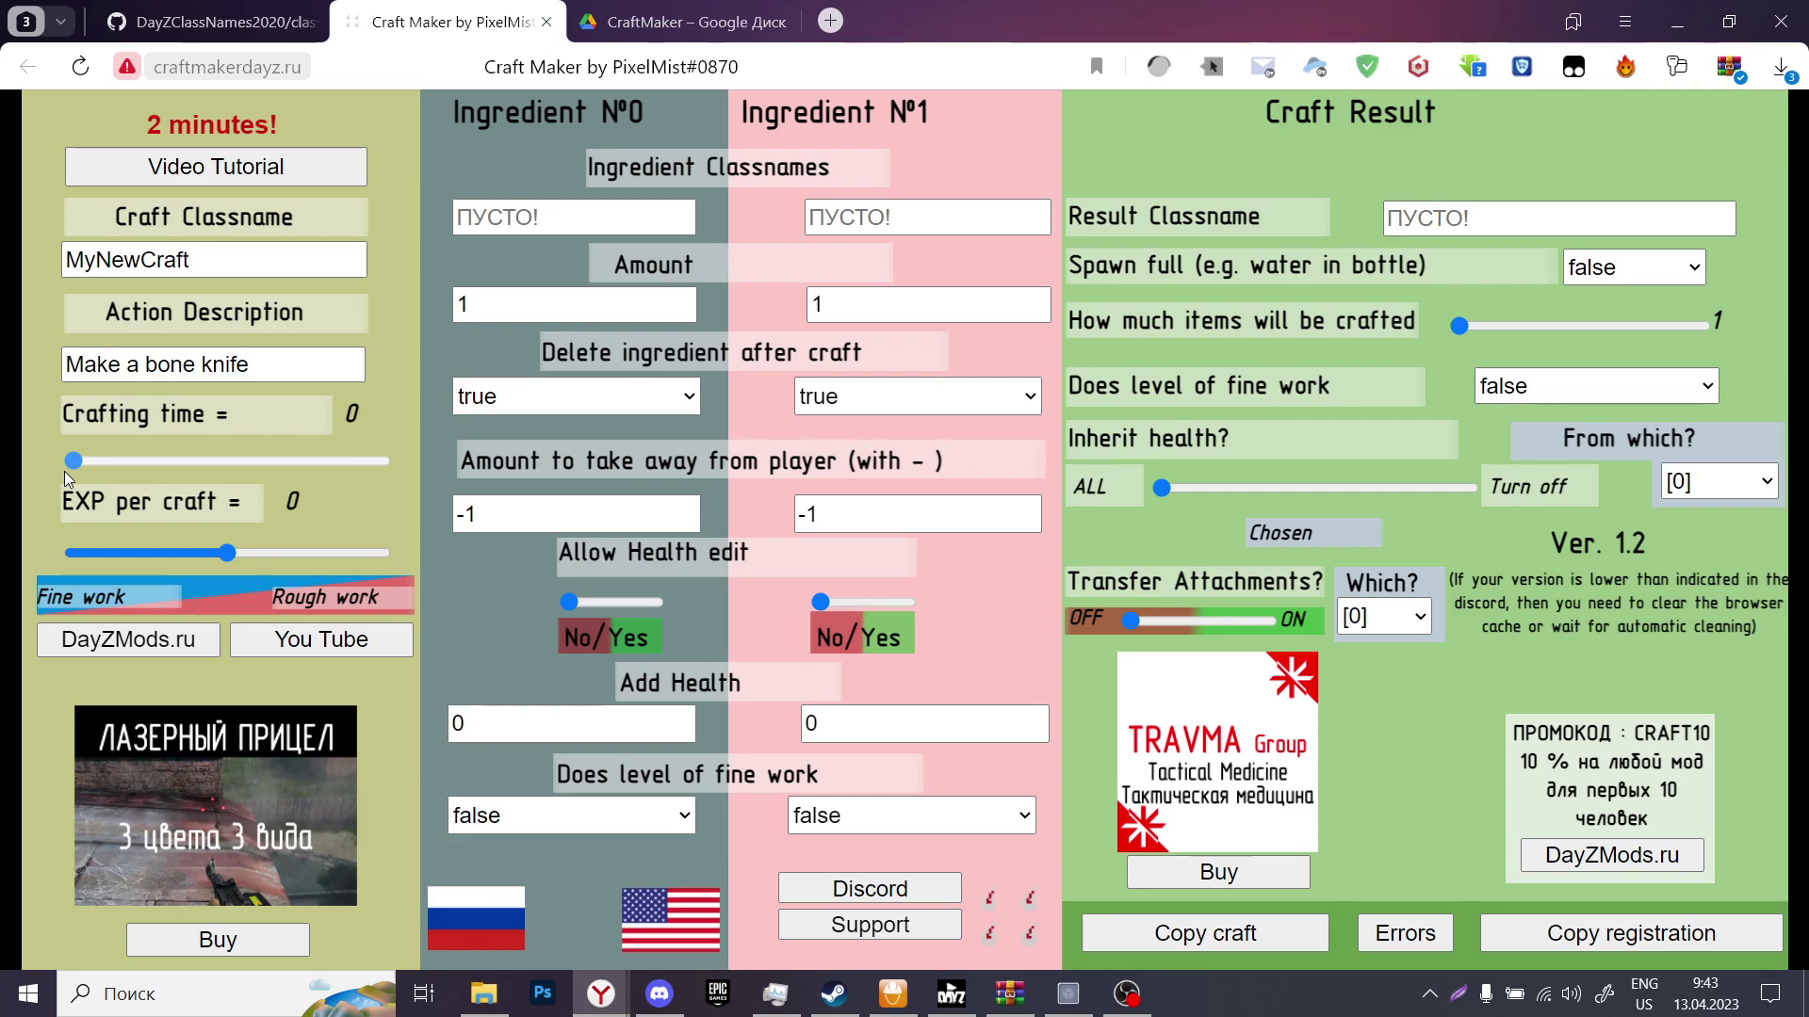
drag(64, 471, 179, 456)
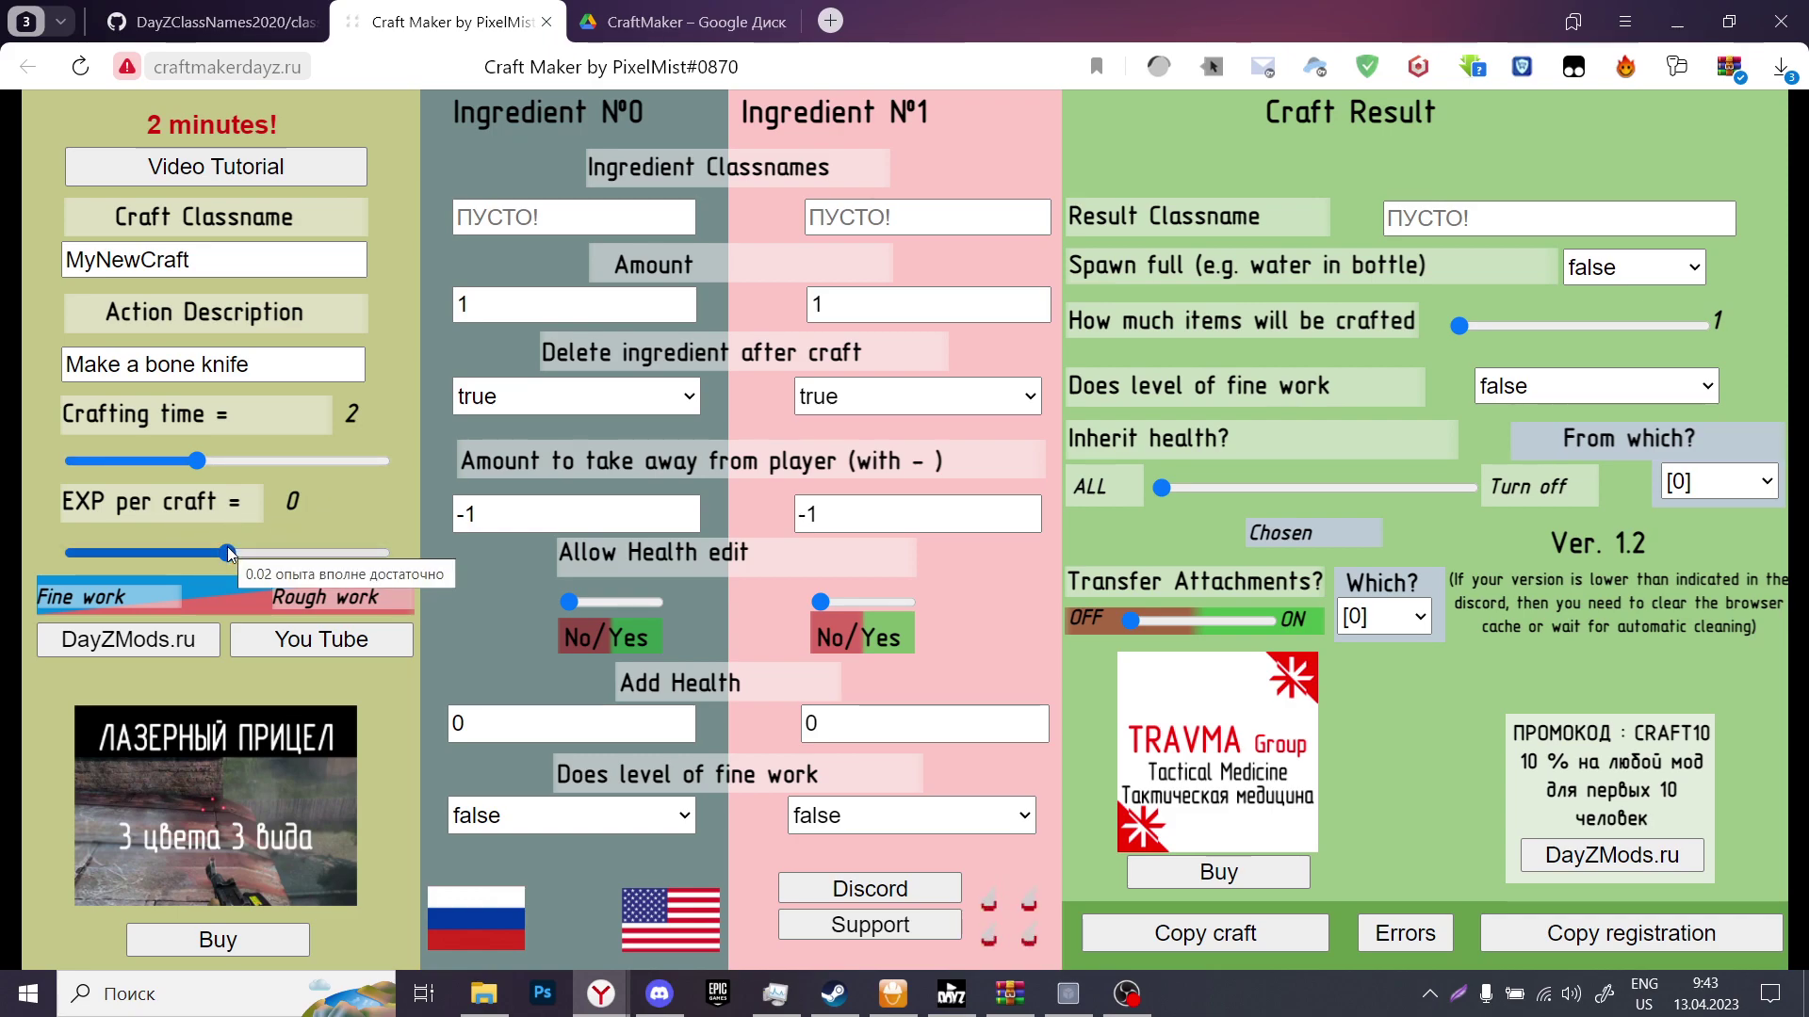
drag(228, 554, 126, 556)
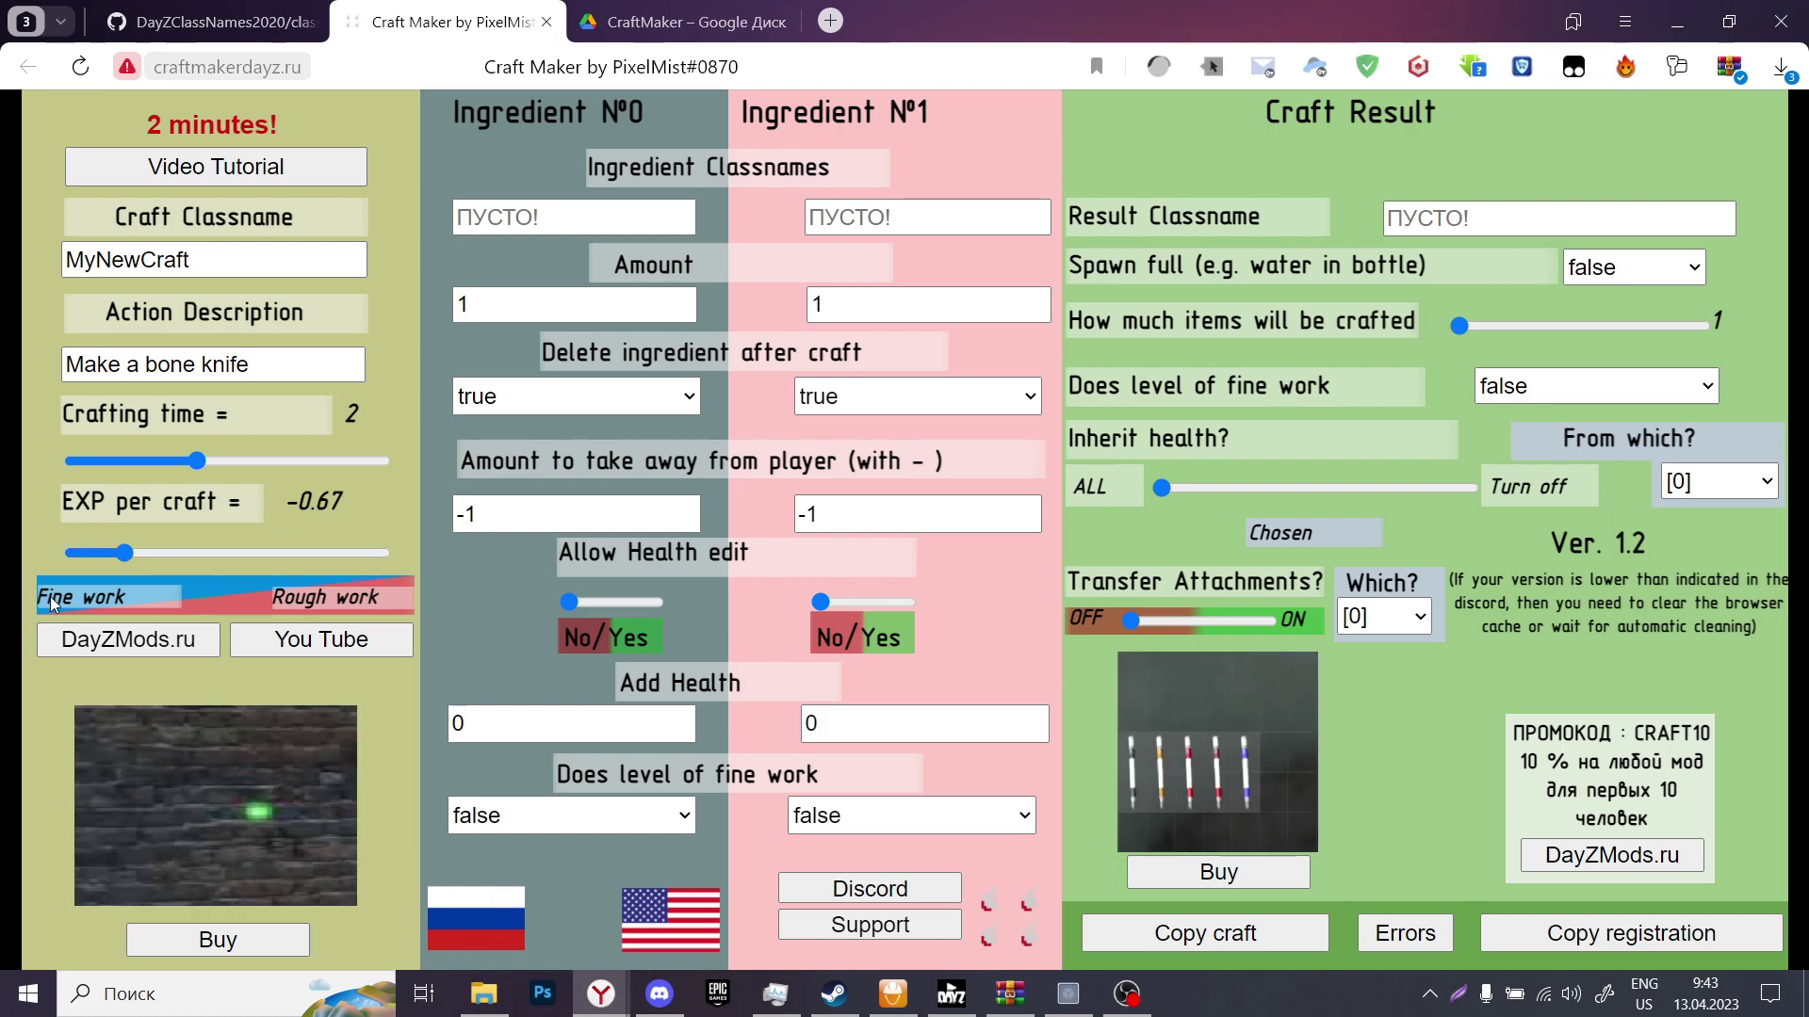
drag(128, 552, 36, 551)
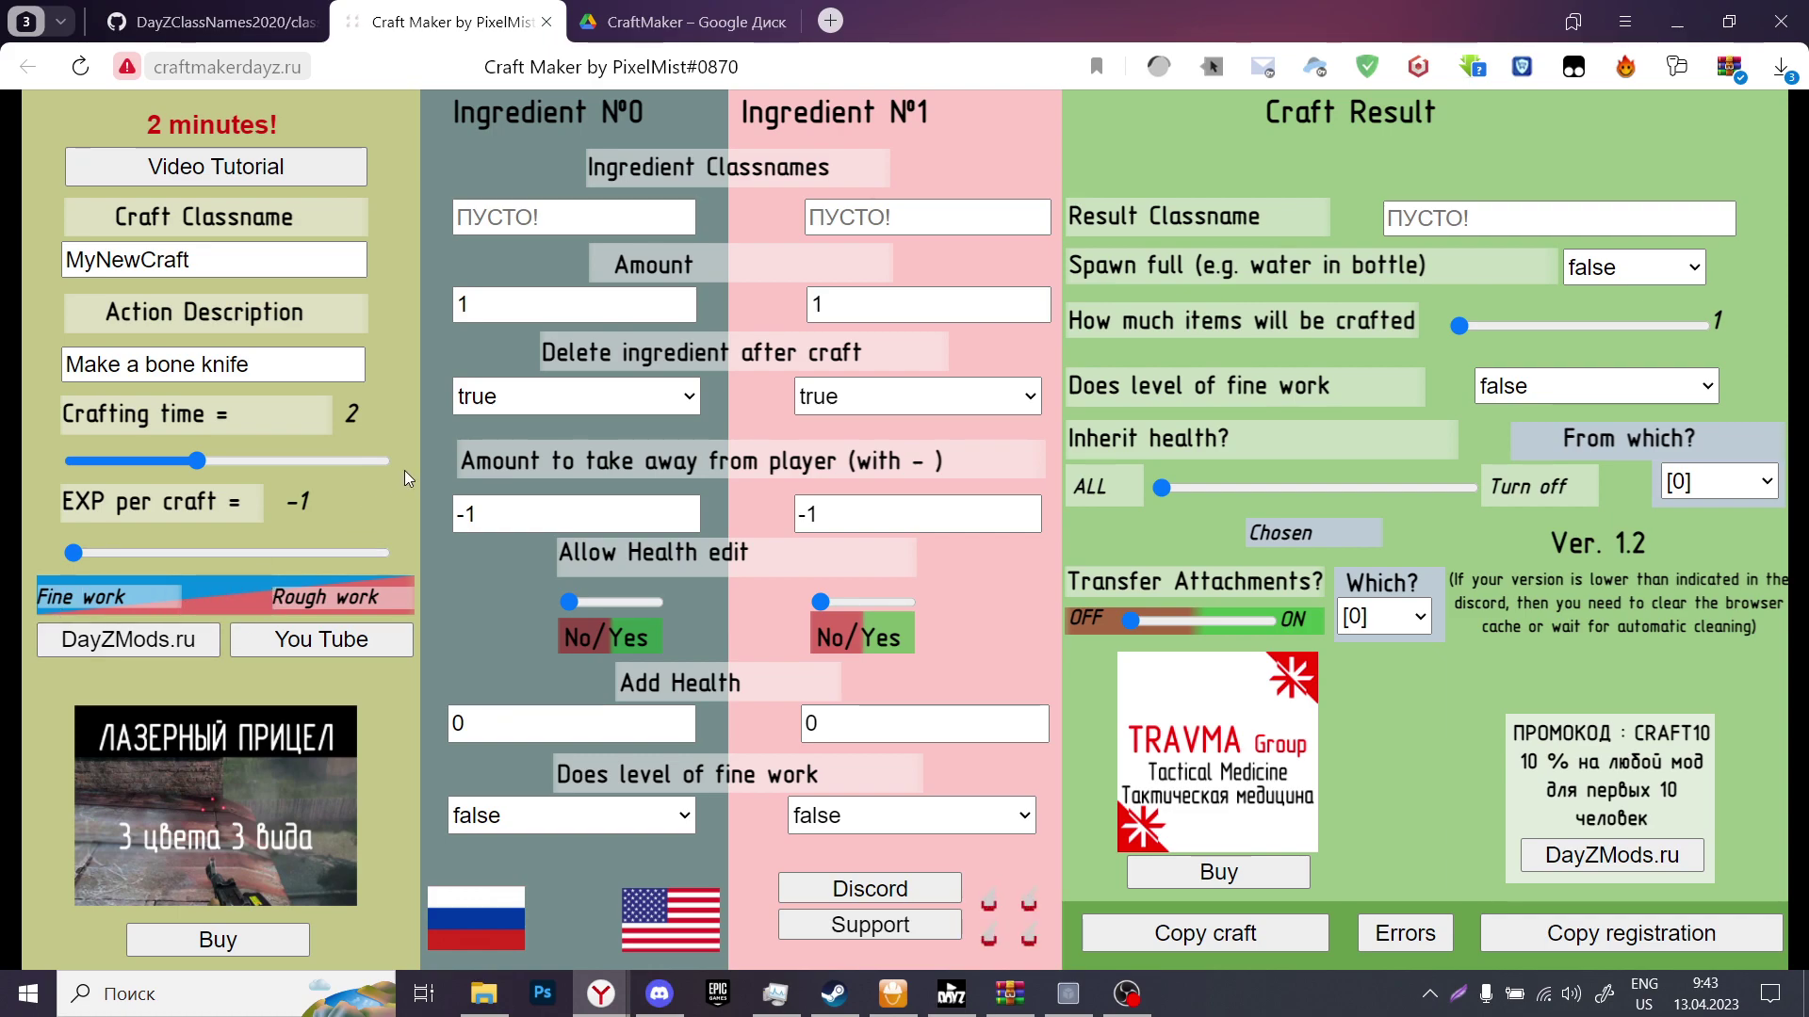
- Enter KitchenKnife, then Nails, as Ingredient №0's classname with amount 10
click(532, 216)
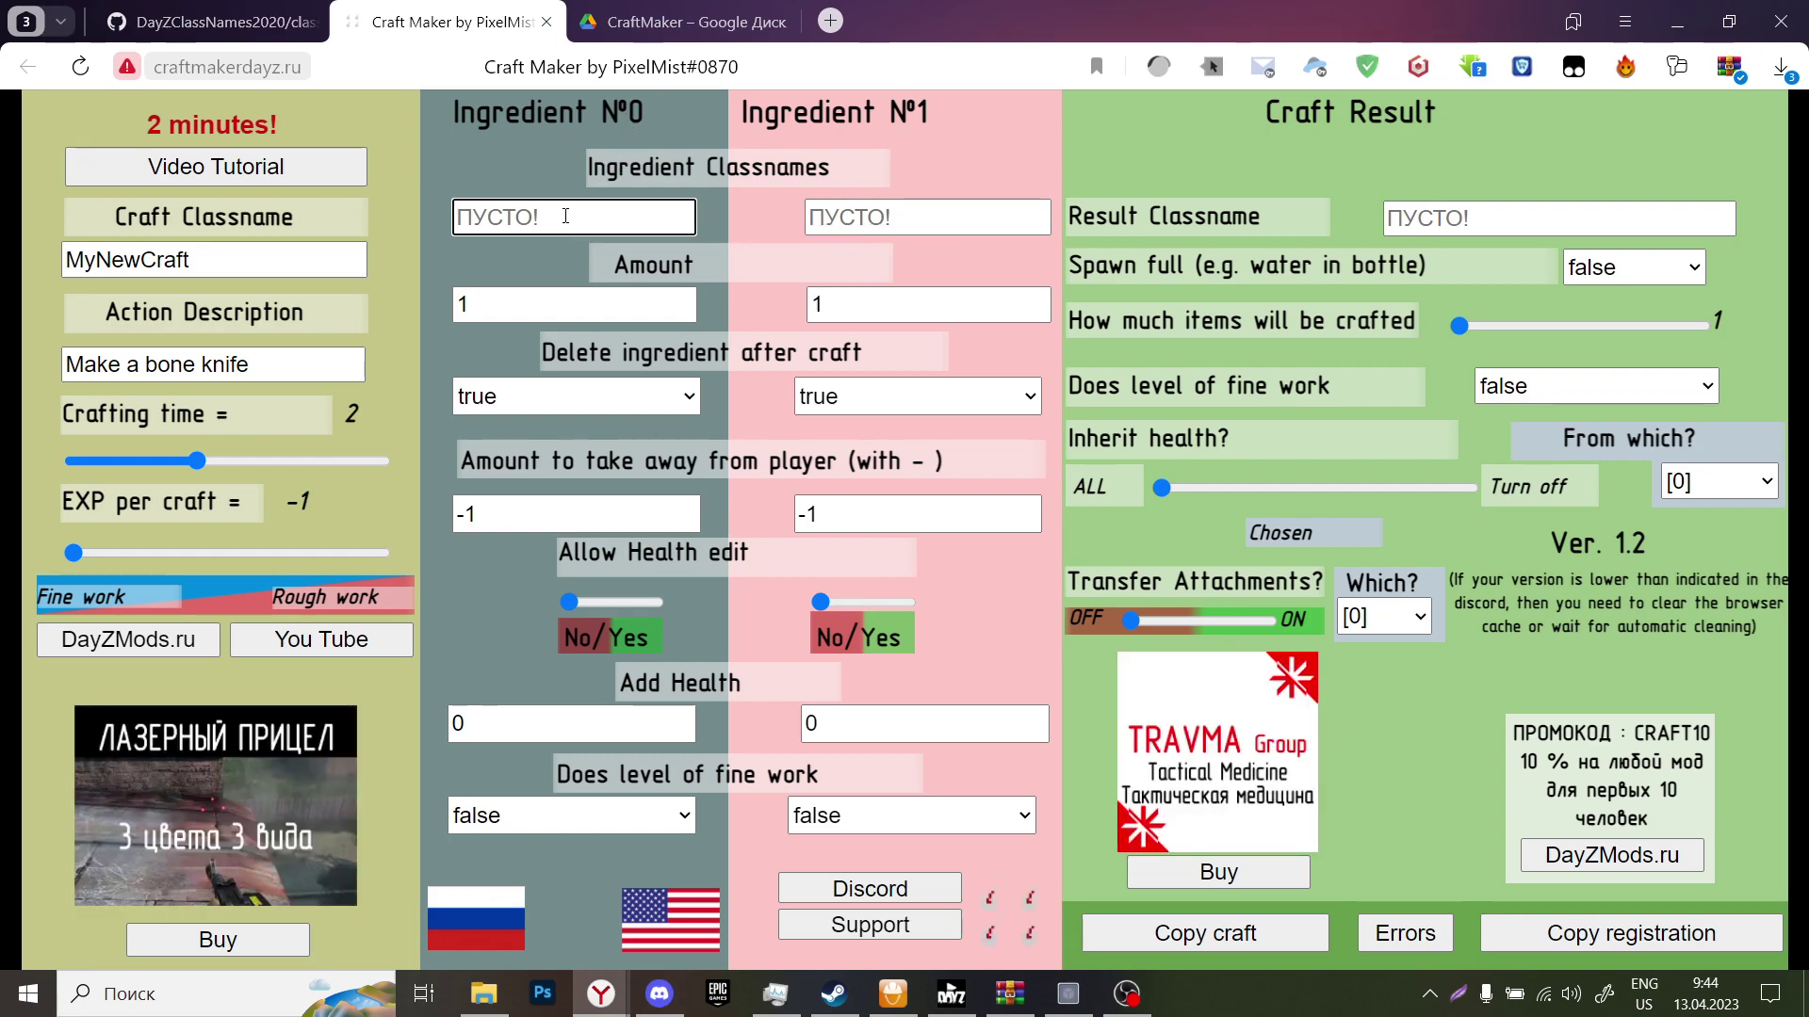
text(KitchenKnife)
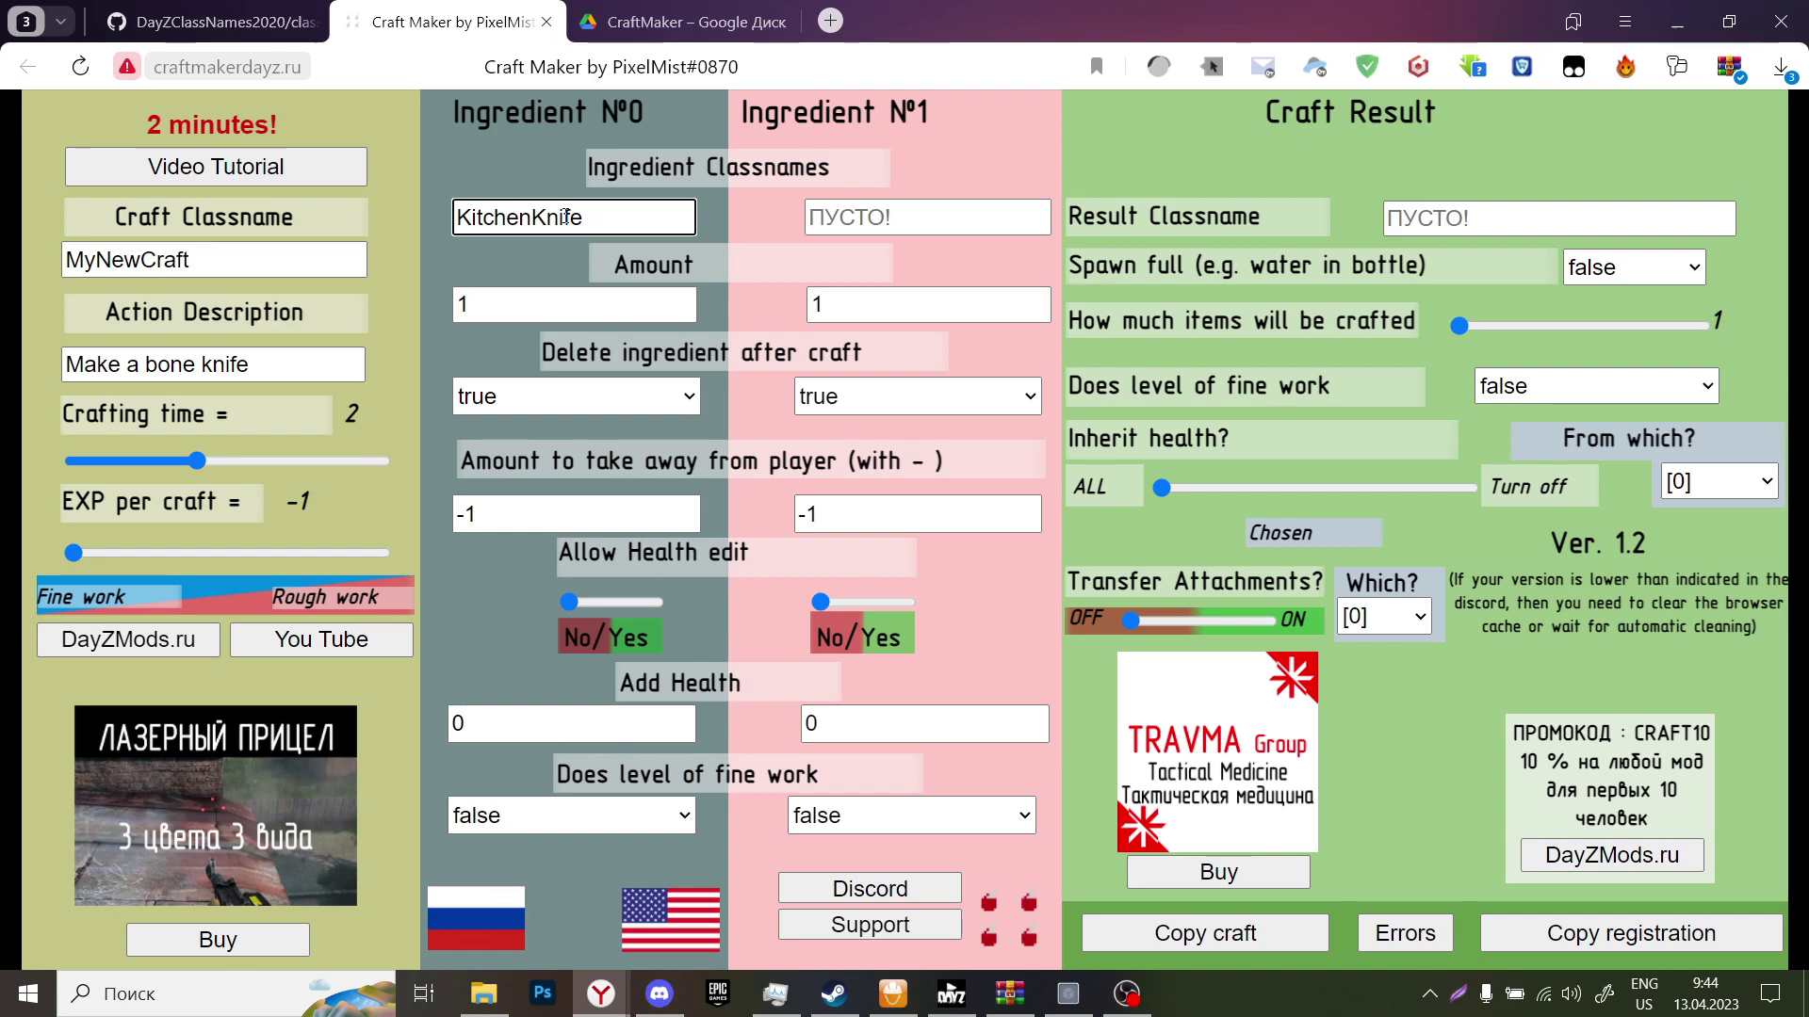
click(566, 302)
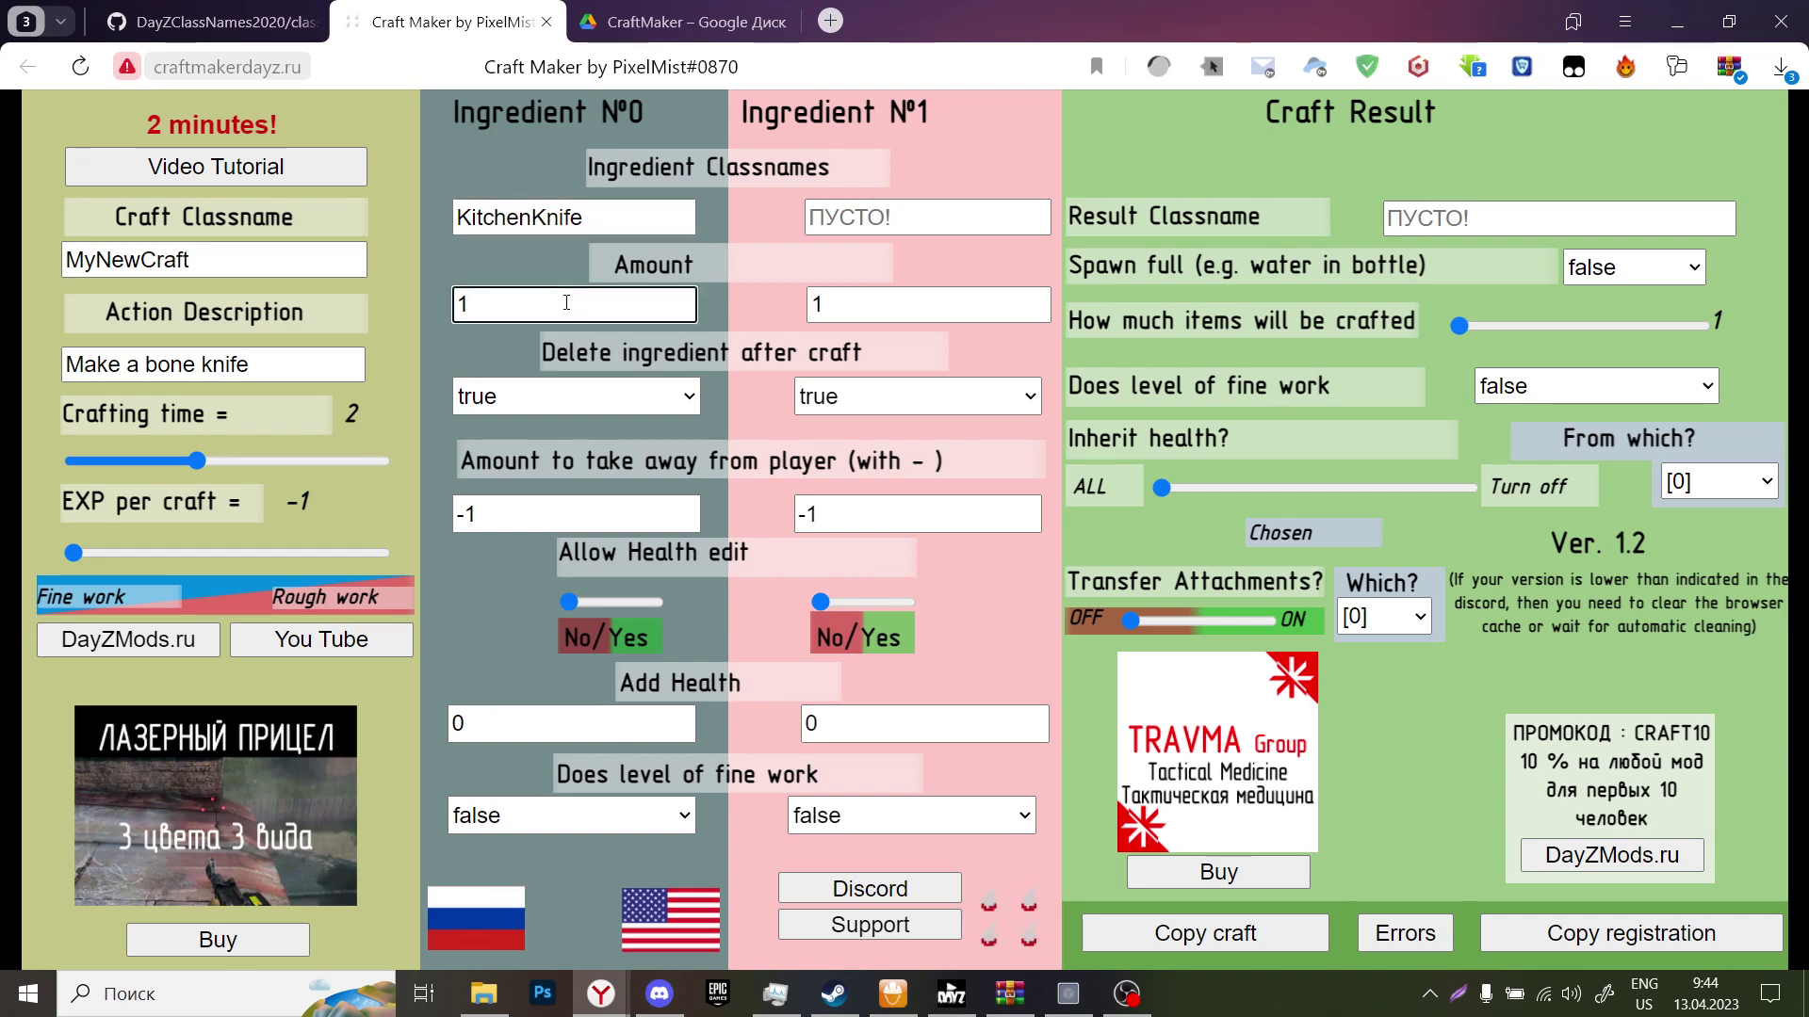
drag(584, 218, 398, 228)
text(Nails)
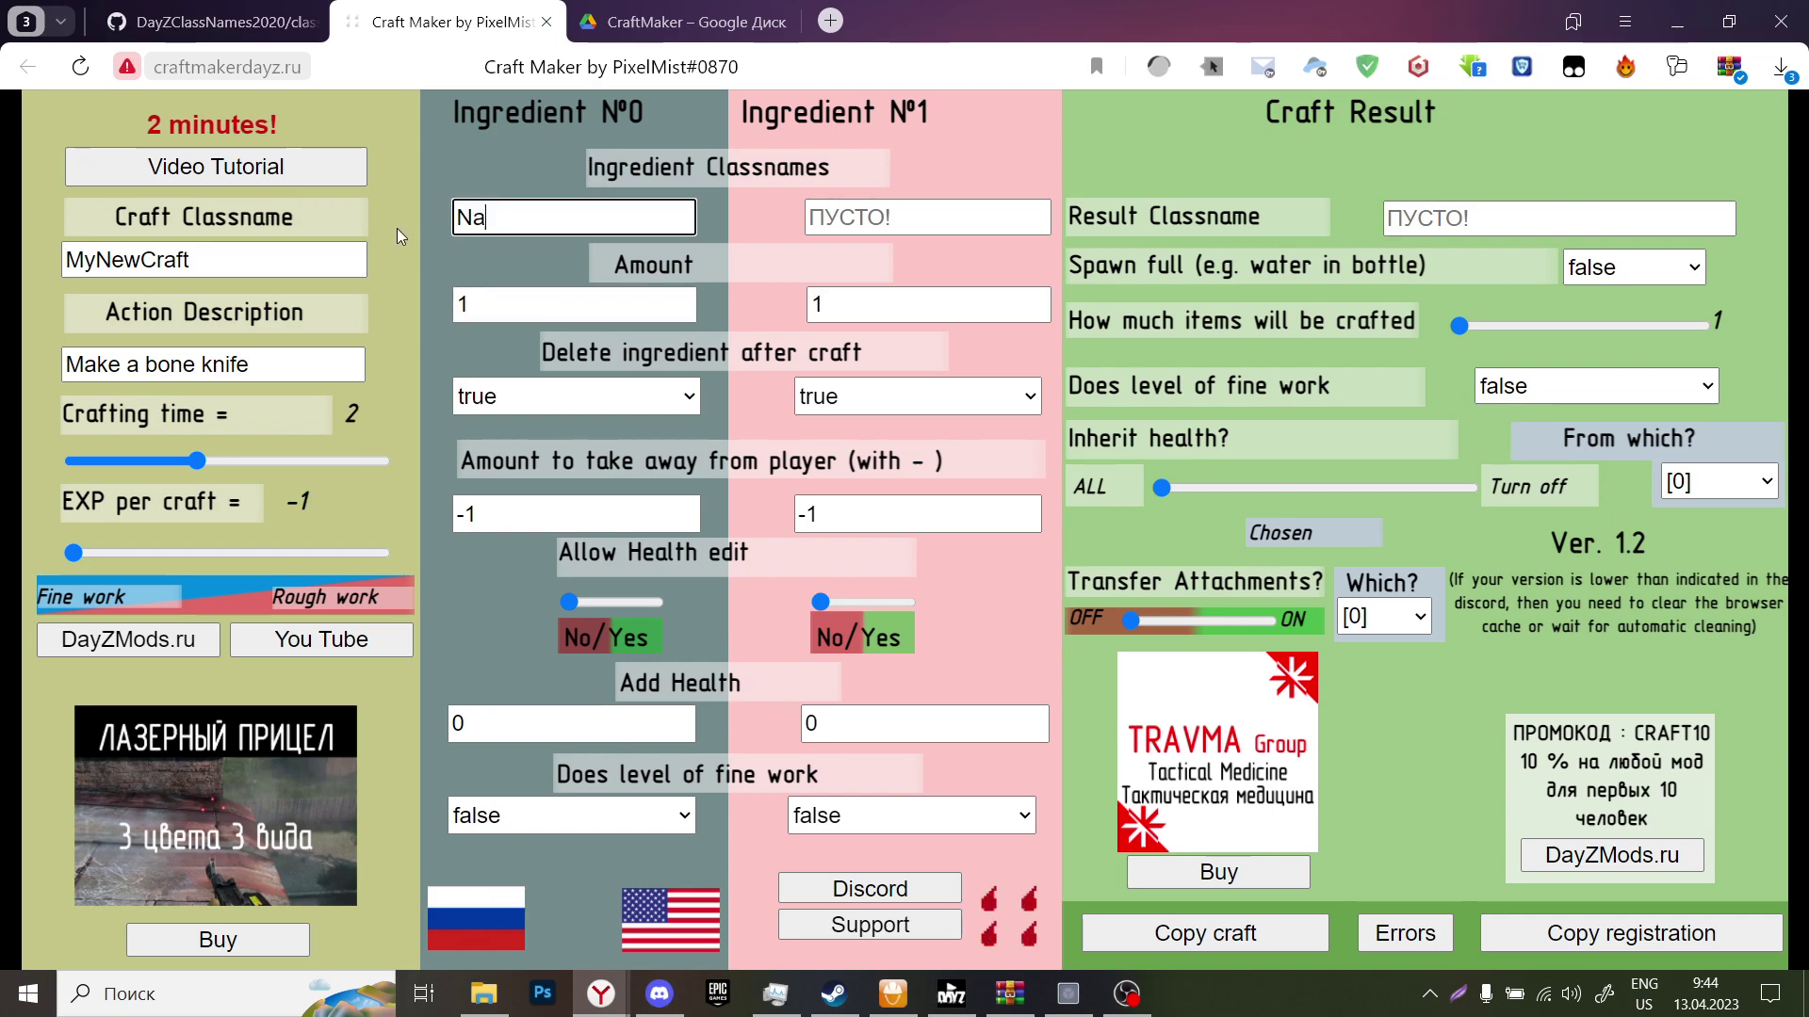
click(524, 305)
text(0)
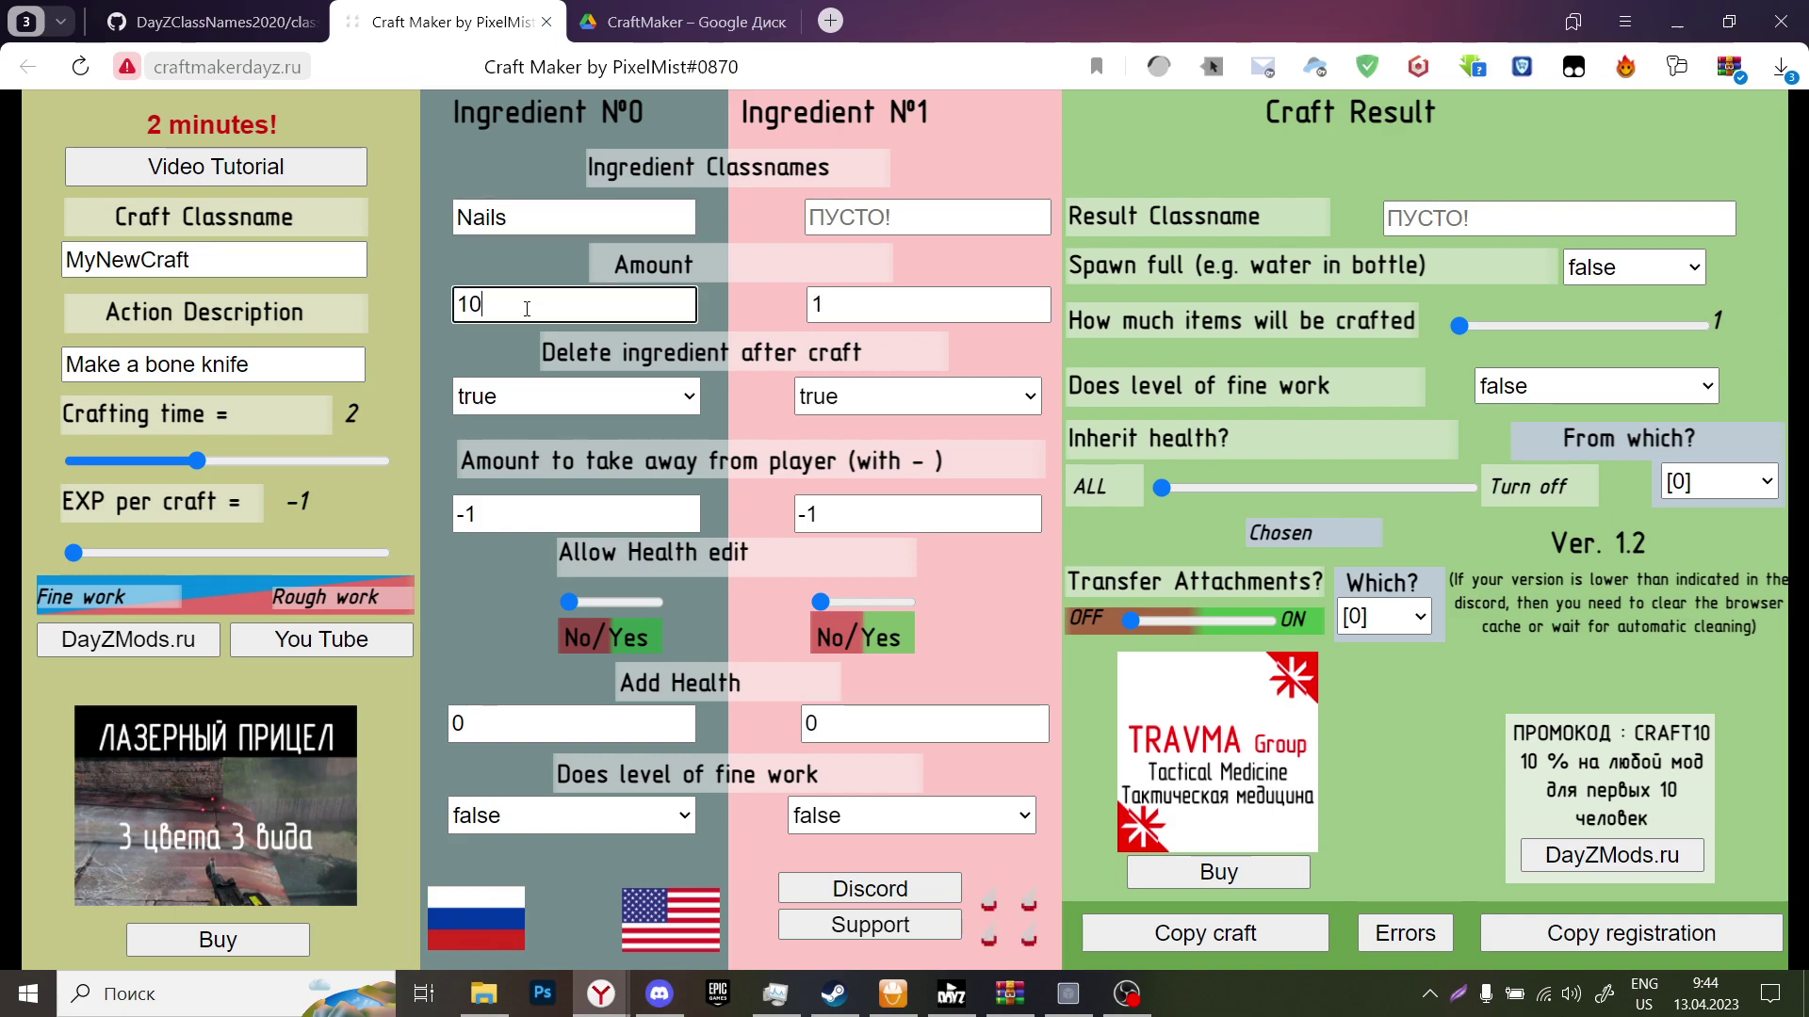
drag(513, 306, 439, 309)
click(471, 351)
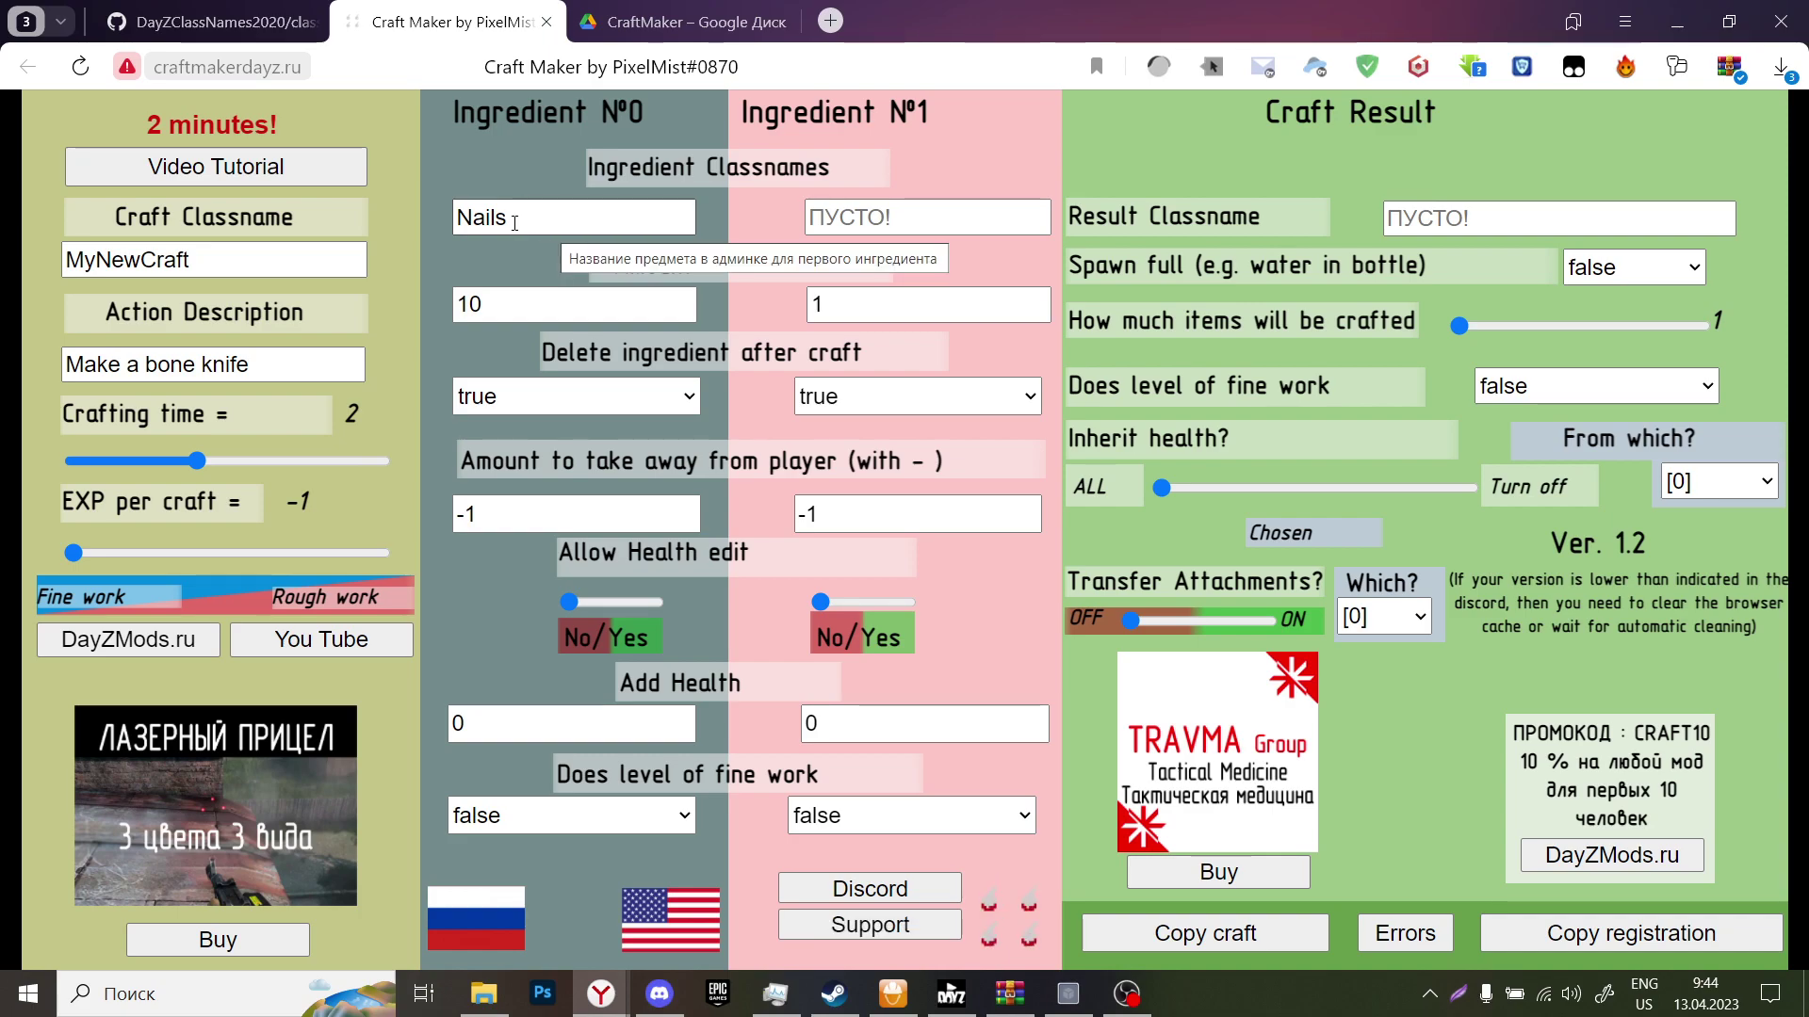
- Replace Ingredient №0's classname with Knife and reduce its amount to 1
drag(505, 219, 456, 226)
text(Knife)
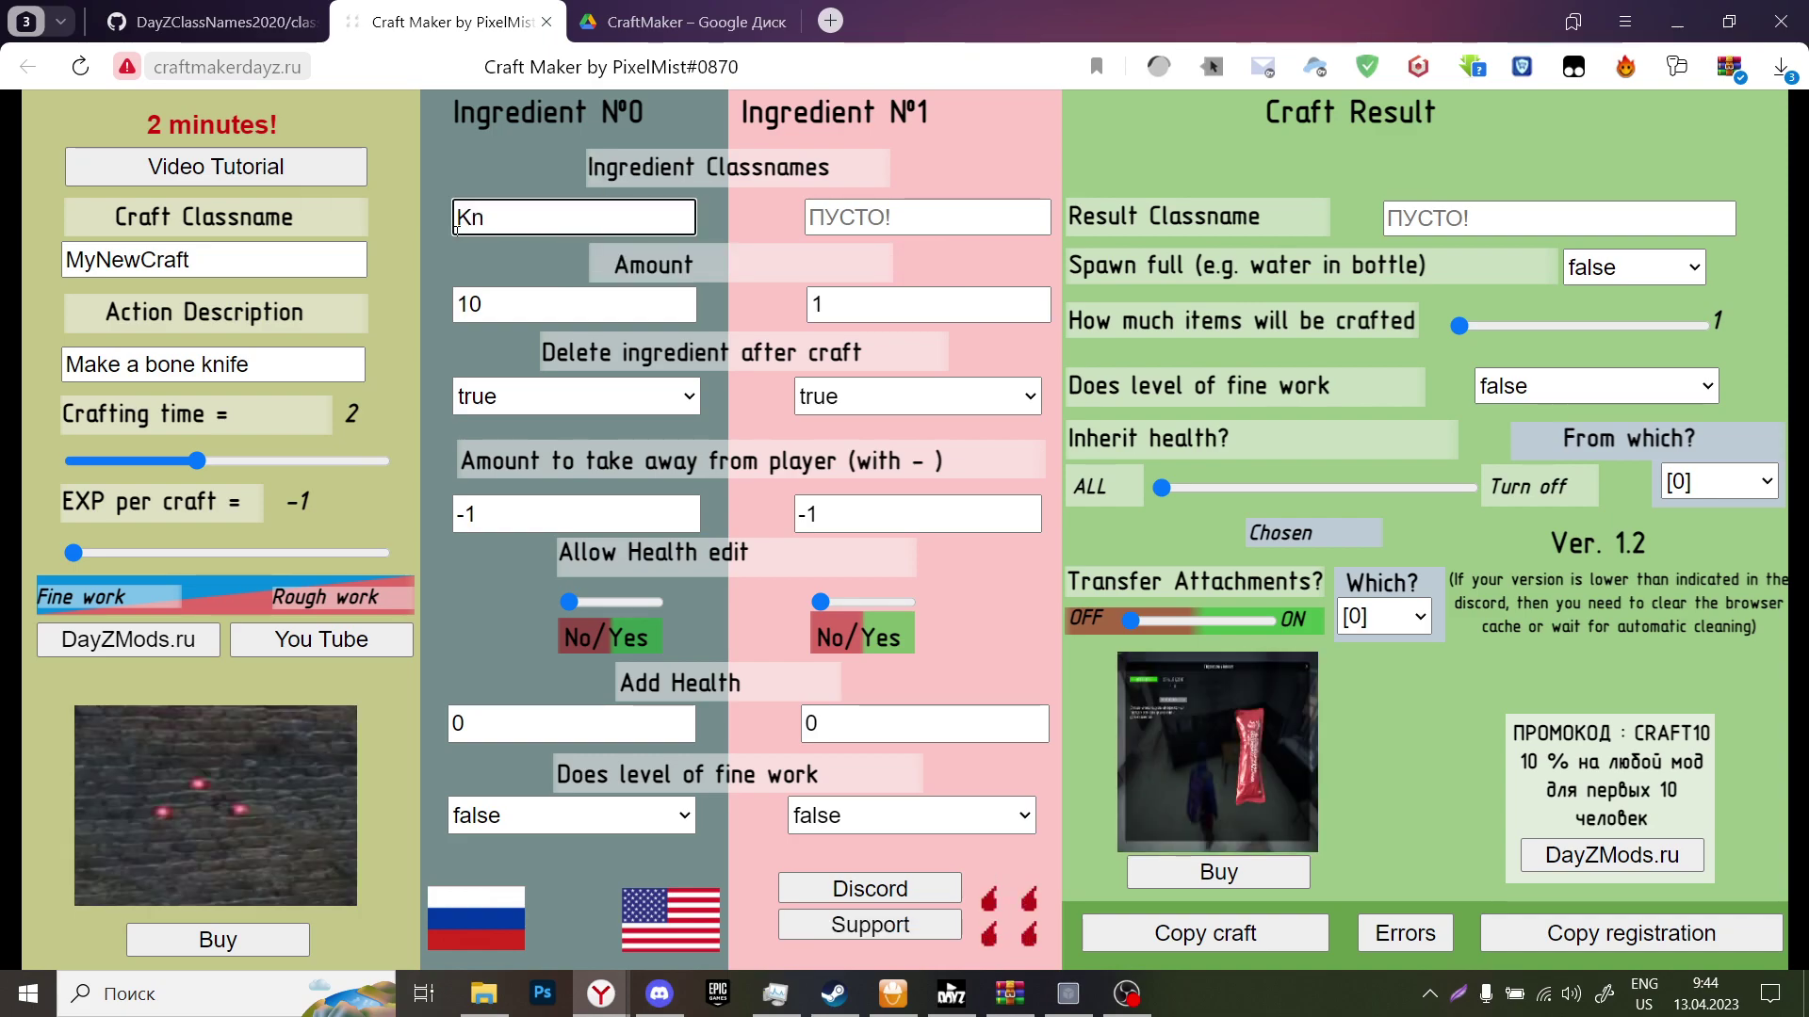
click(520, 294)
key(BackSpace)
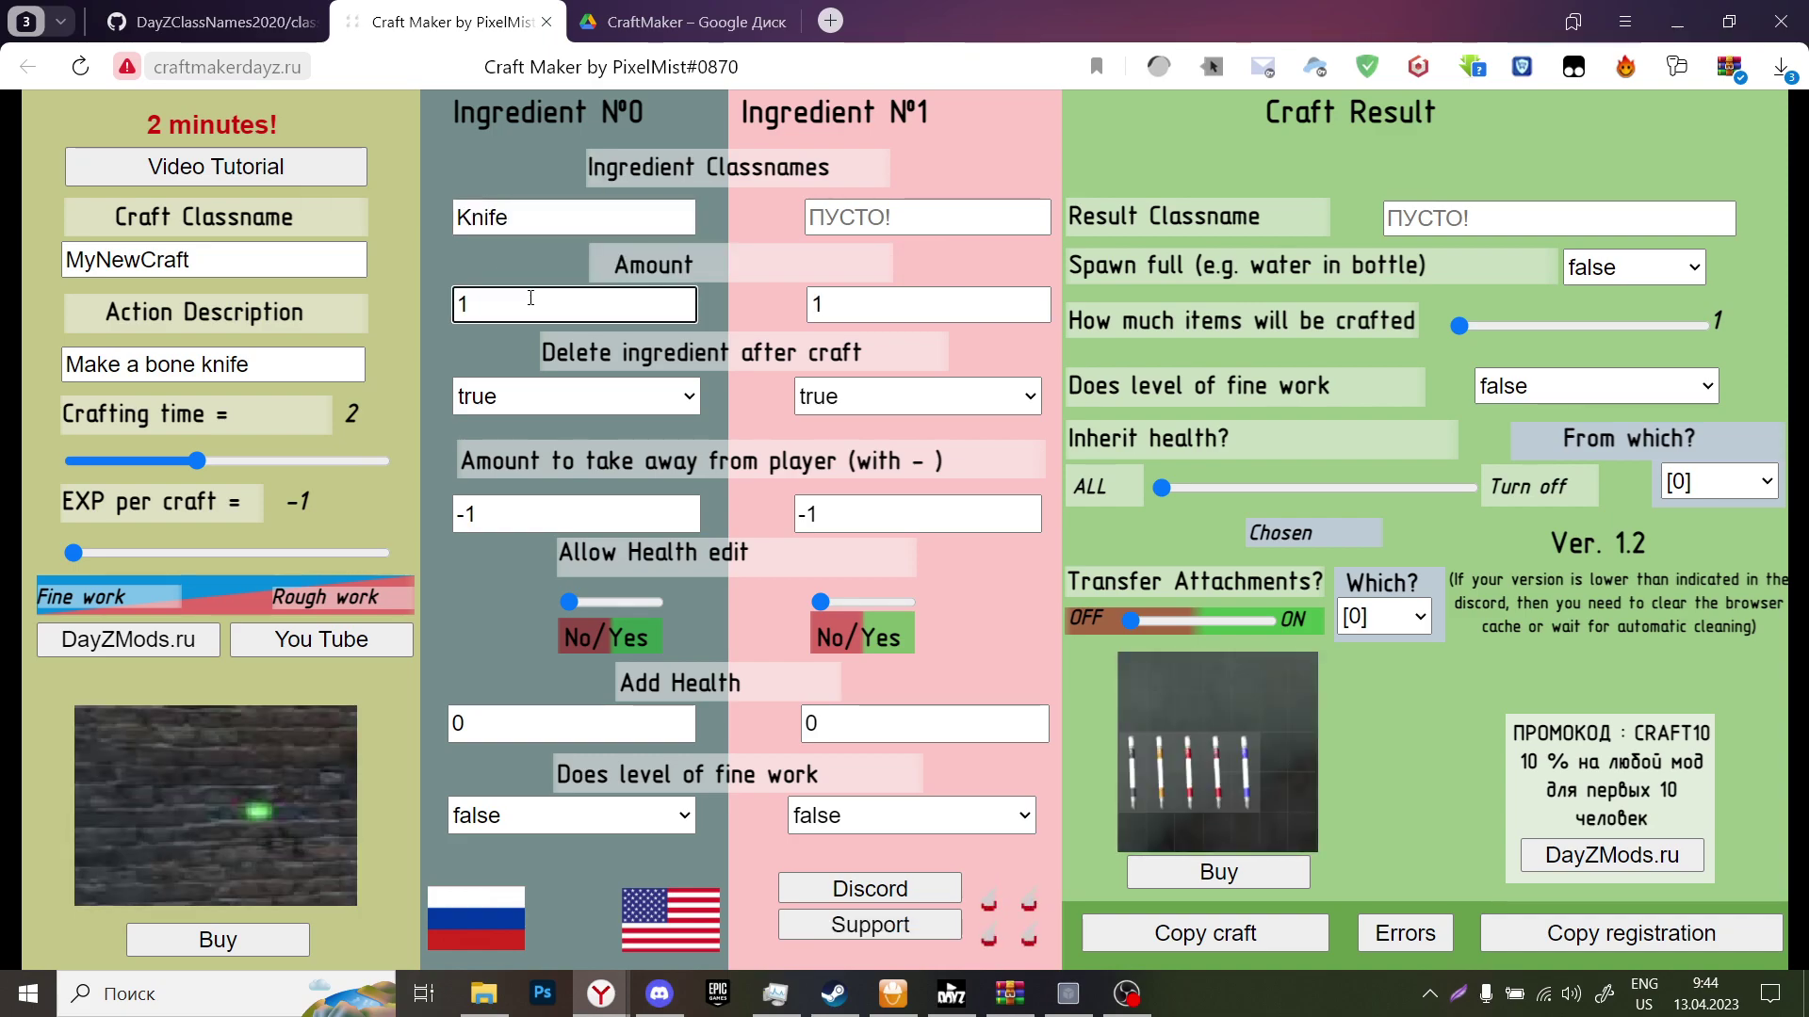
click(625, 399)
- Set the Knife's delete-after-craft to false, allow health editing, and set Add Health to -50
click(606, 454)
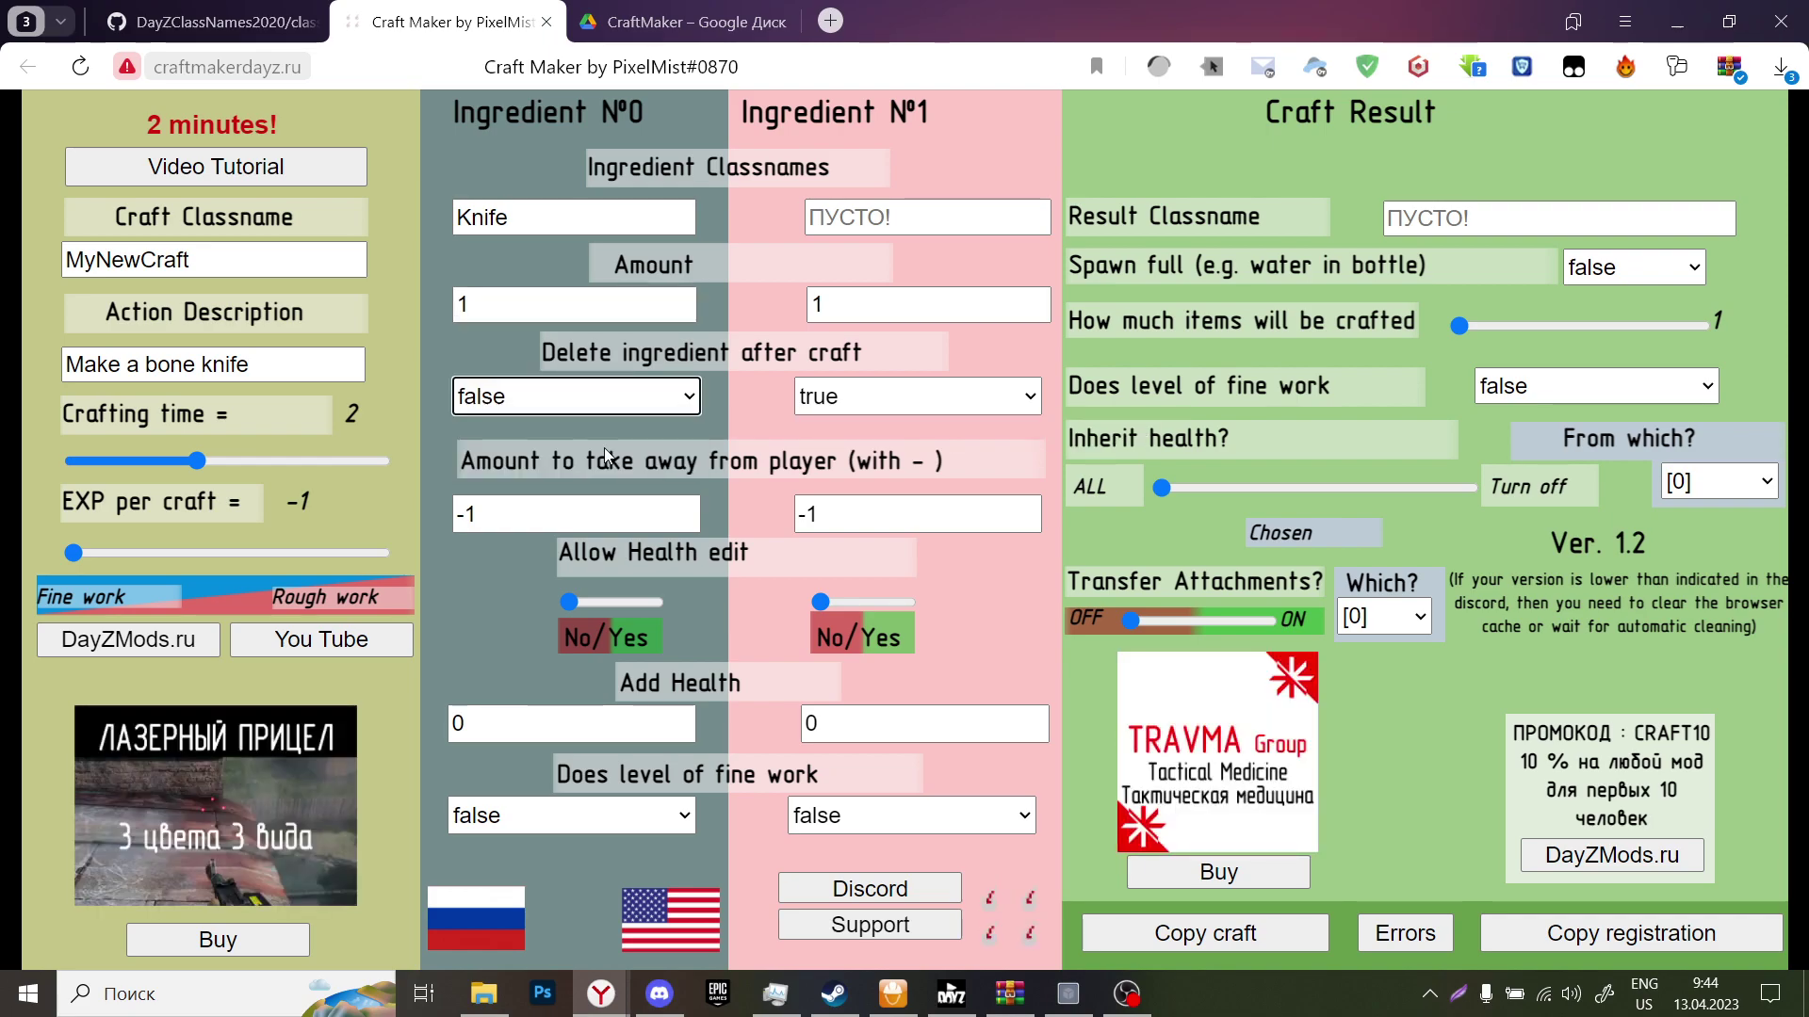
drag(575, 607, 694, 602)
click(555, 735)
key(BackSpace)
text(-50)
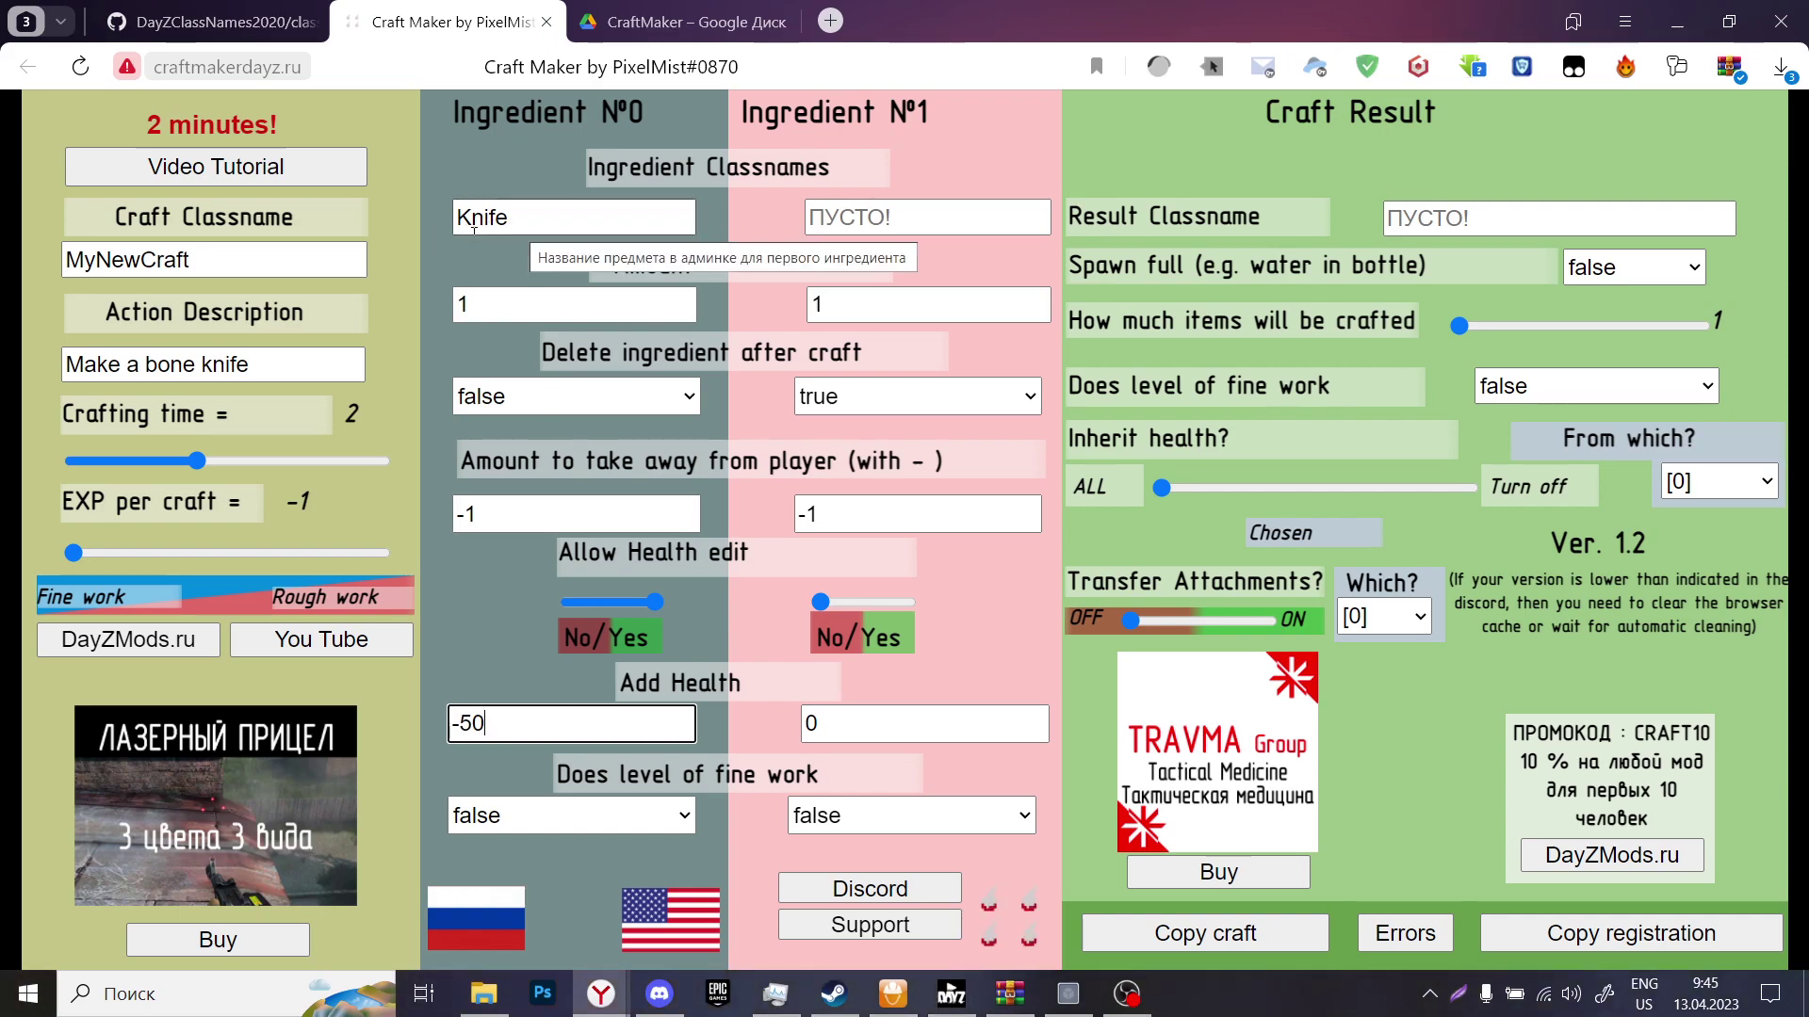
key(Left)
key(Left)
key(BackSpace)
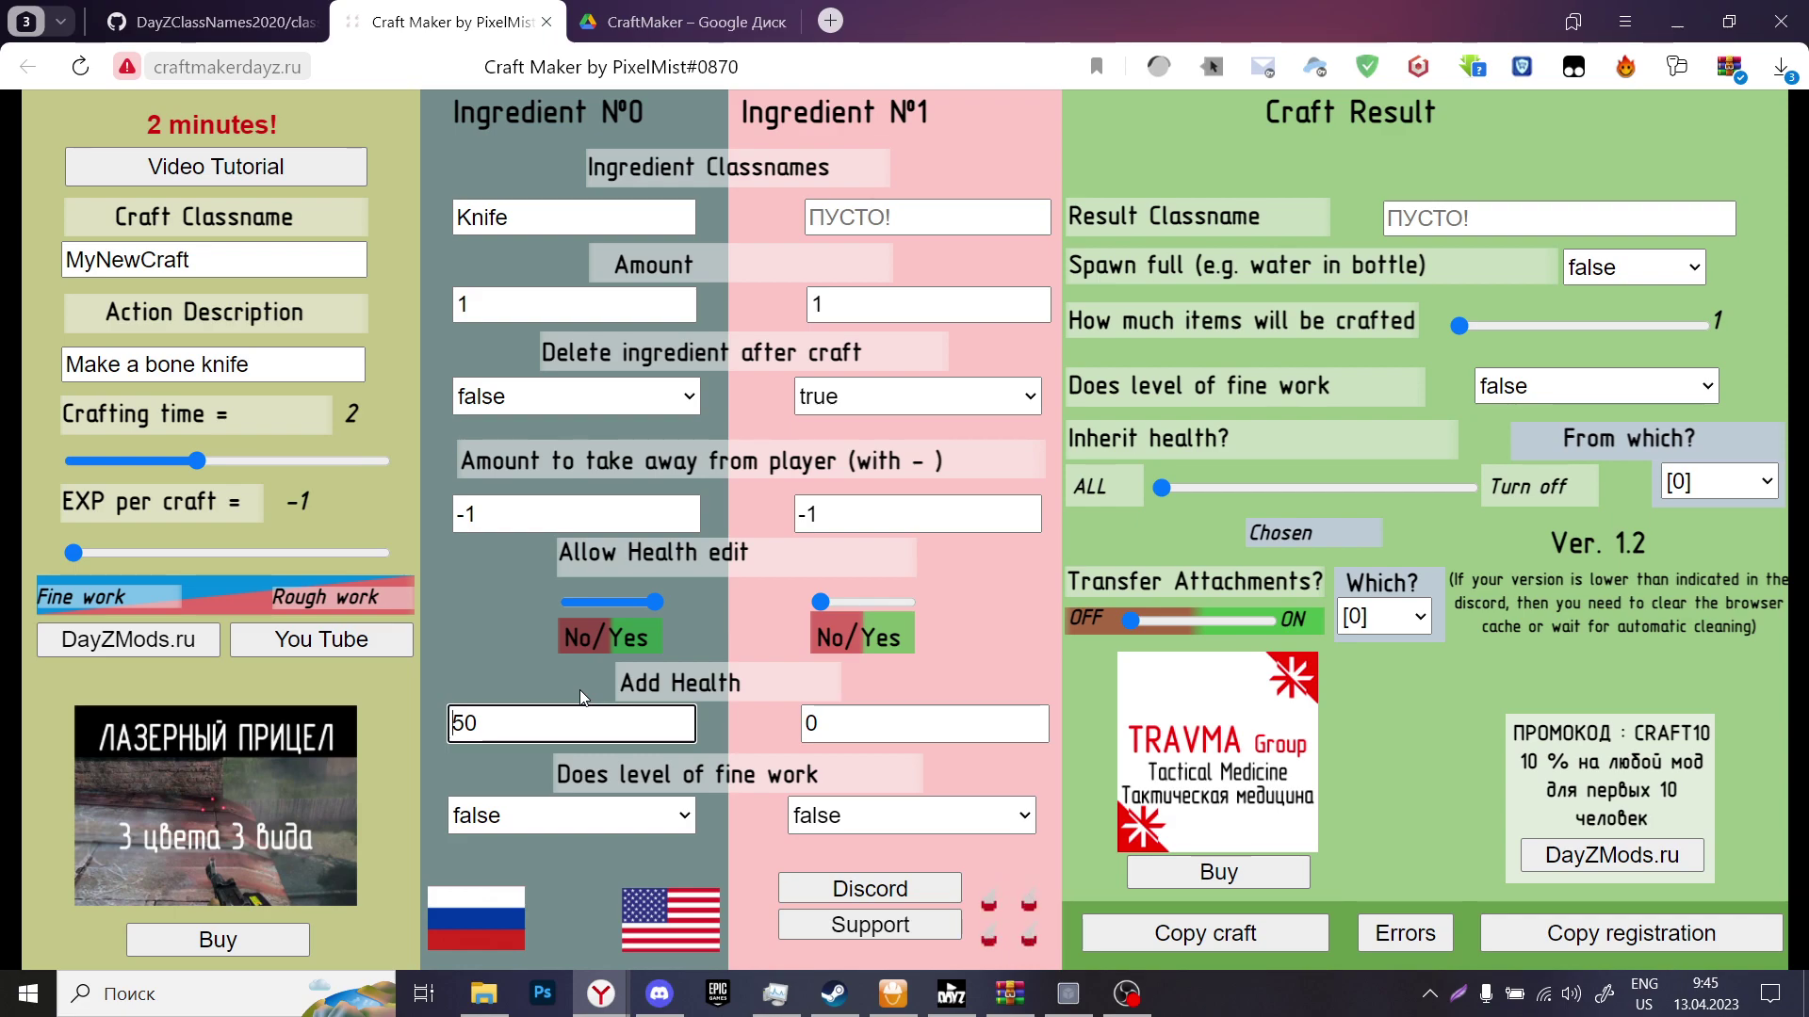
text(-)
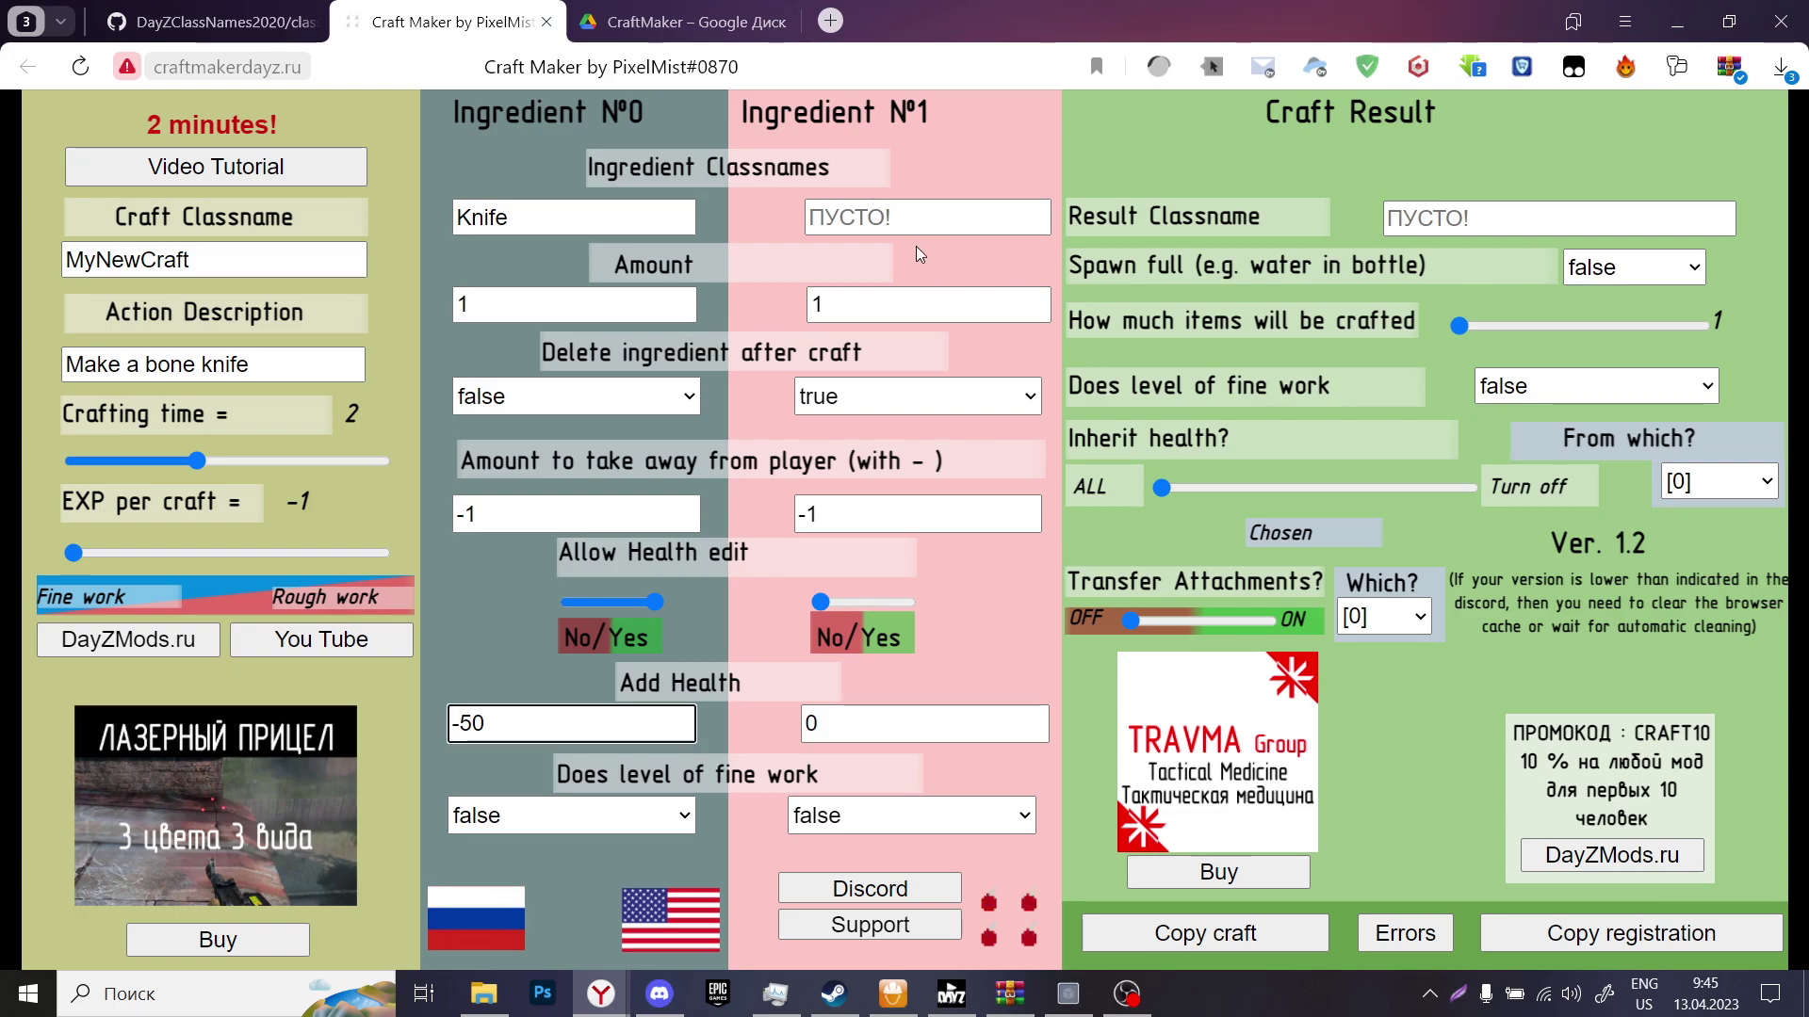
- Copy B95 from the DayZ class name list into Ingredient №1's classname
click(206, 25)
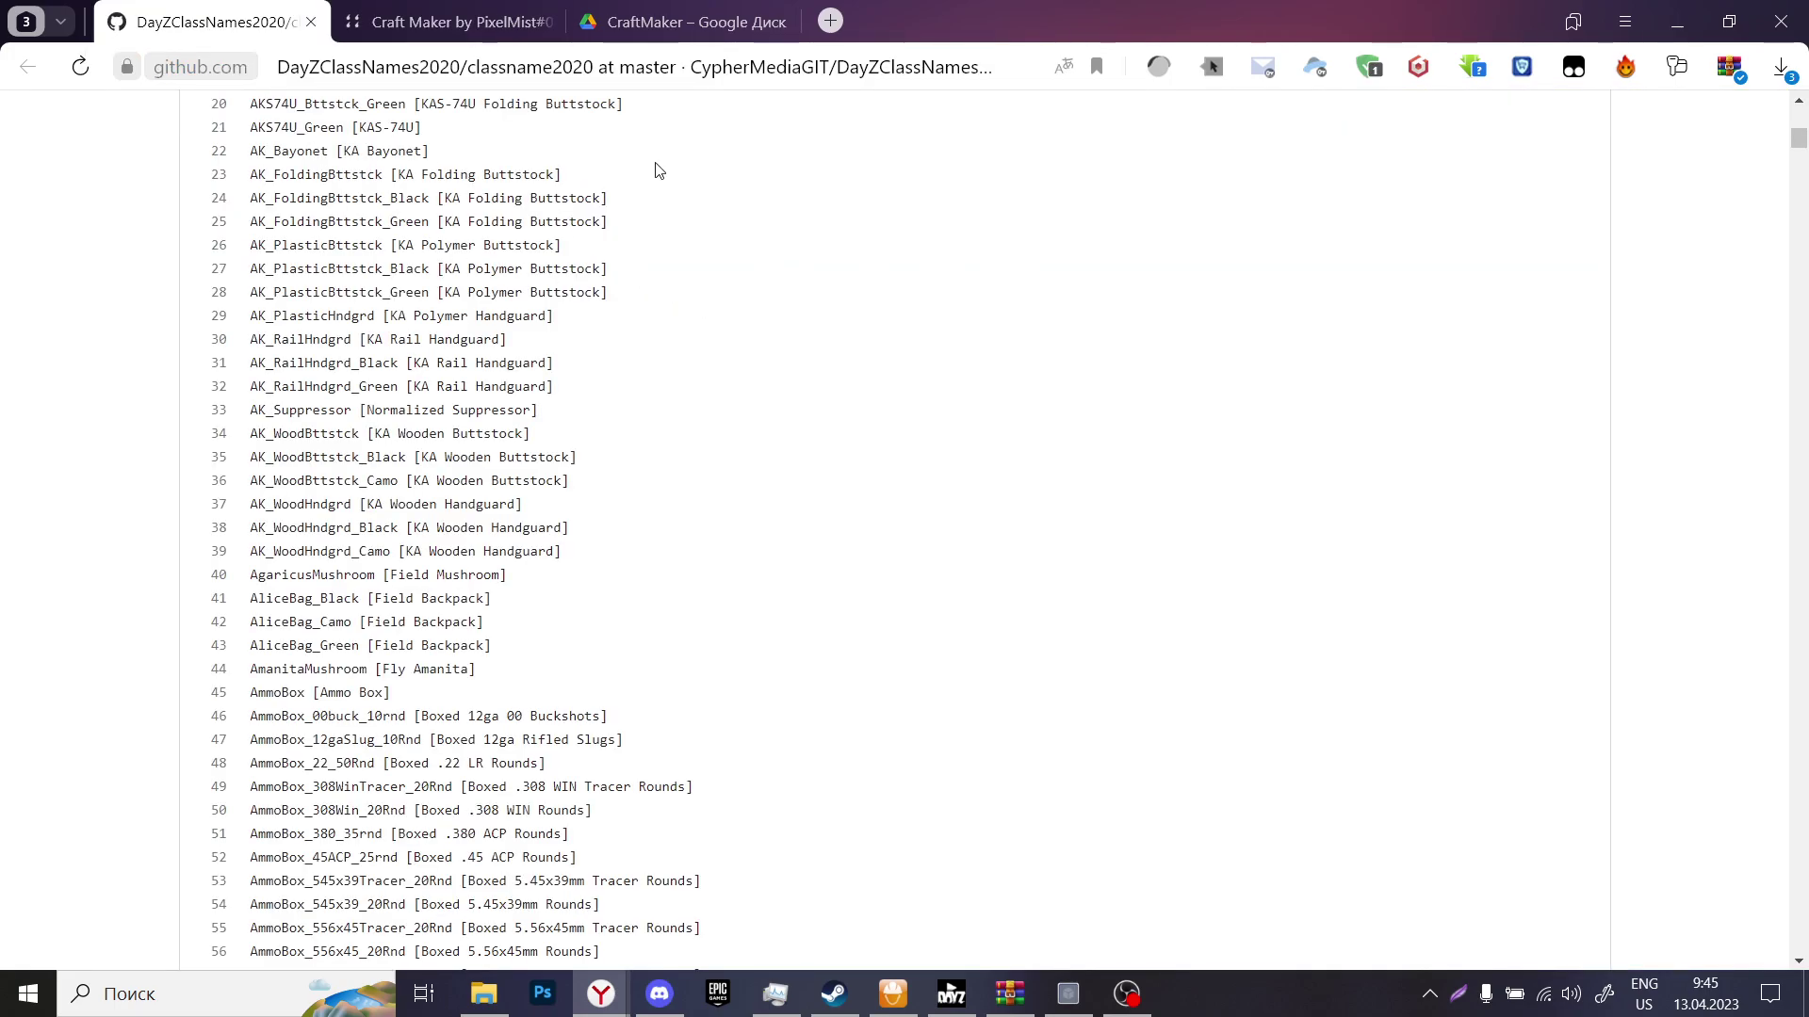
scroll(191, 95, up, 2)
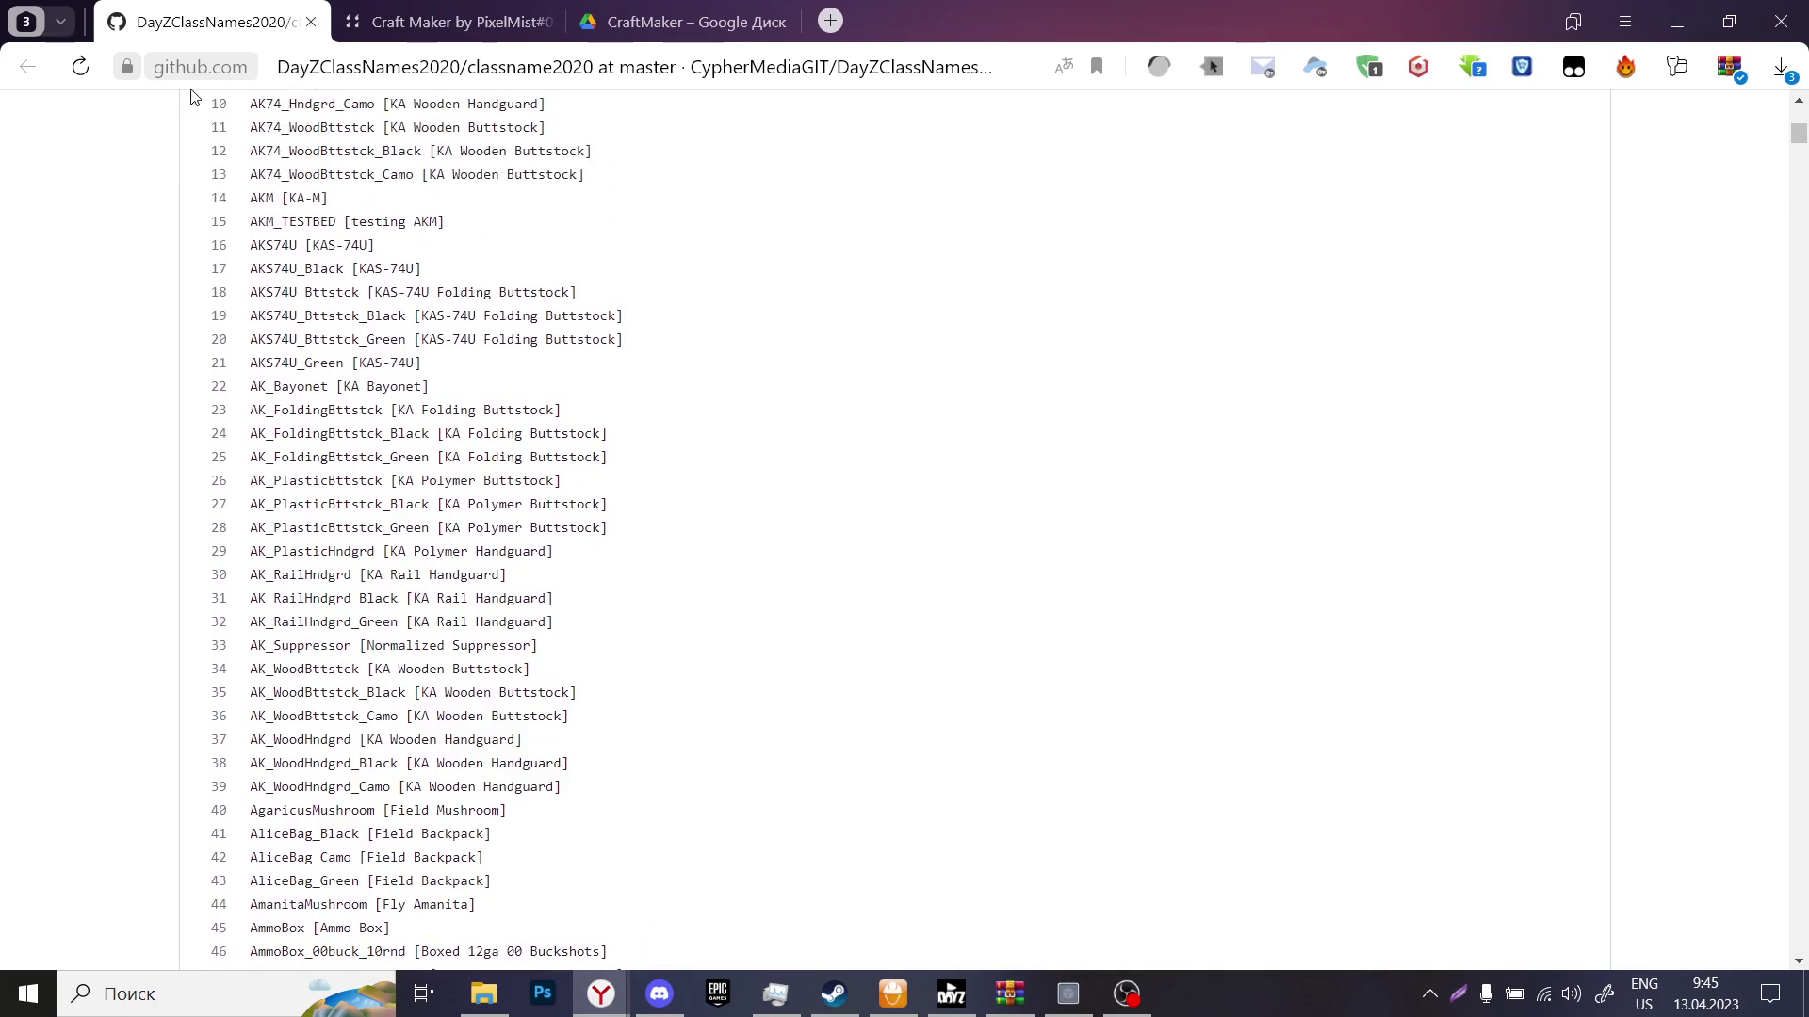
scroll(689, 177, up, 1)
scroll(707, 242, down, 15)
scroll(711, 242, down, 8)
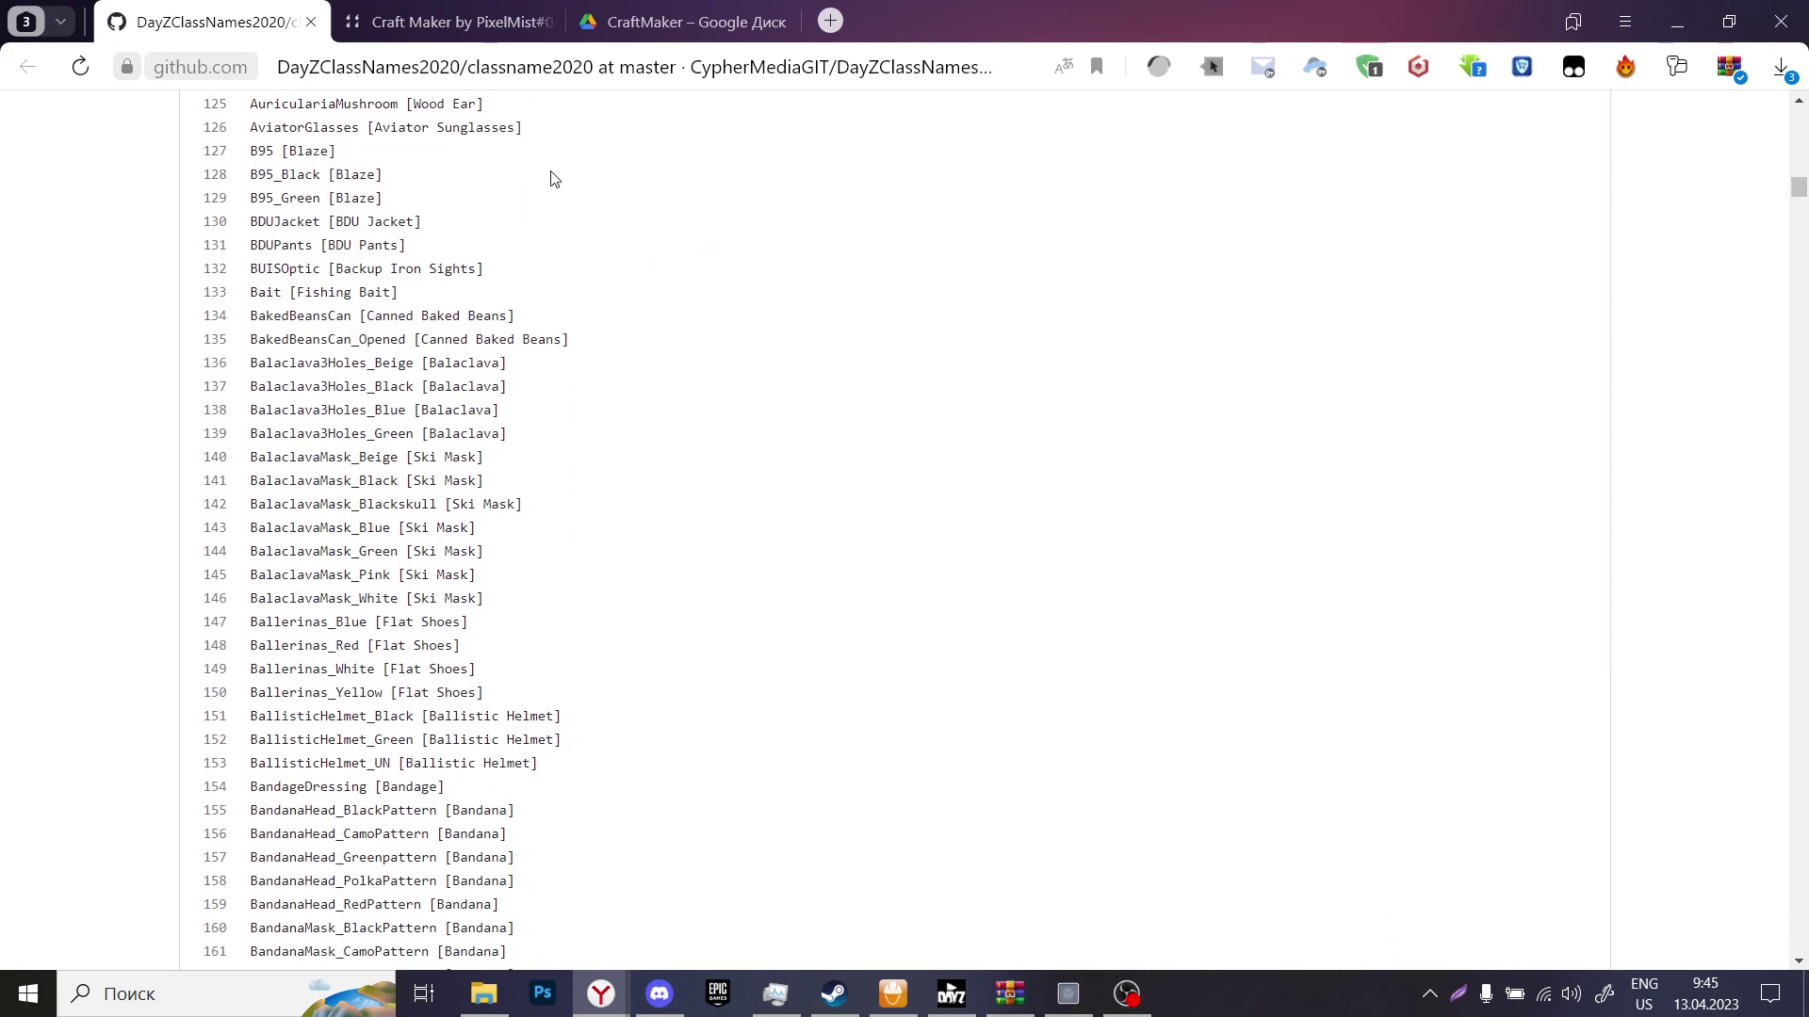
scroll(631, 289, up, 2)
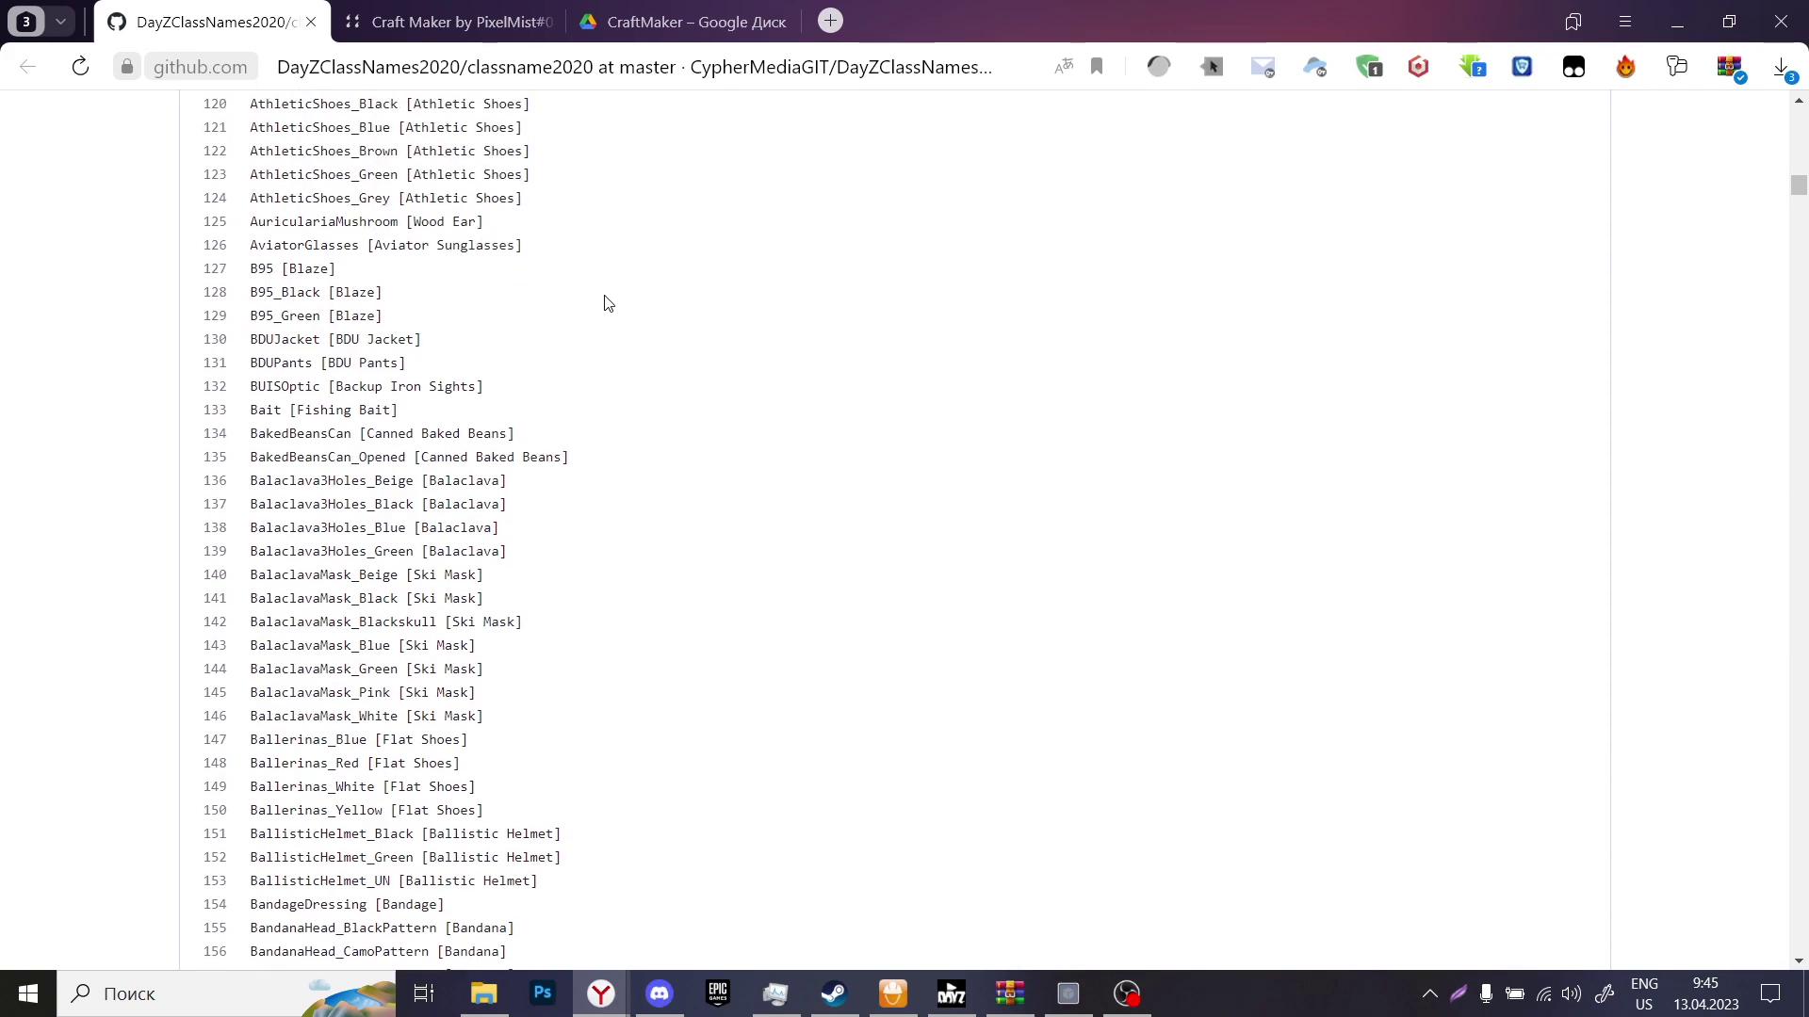
double_click(262, 269)
right_click(264, 269)
click(447, 21)
click(928, 219)
key(ctrl+v)
click(980, 258)
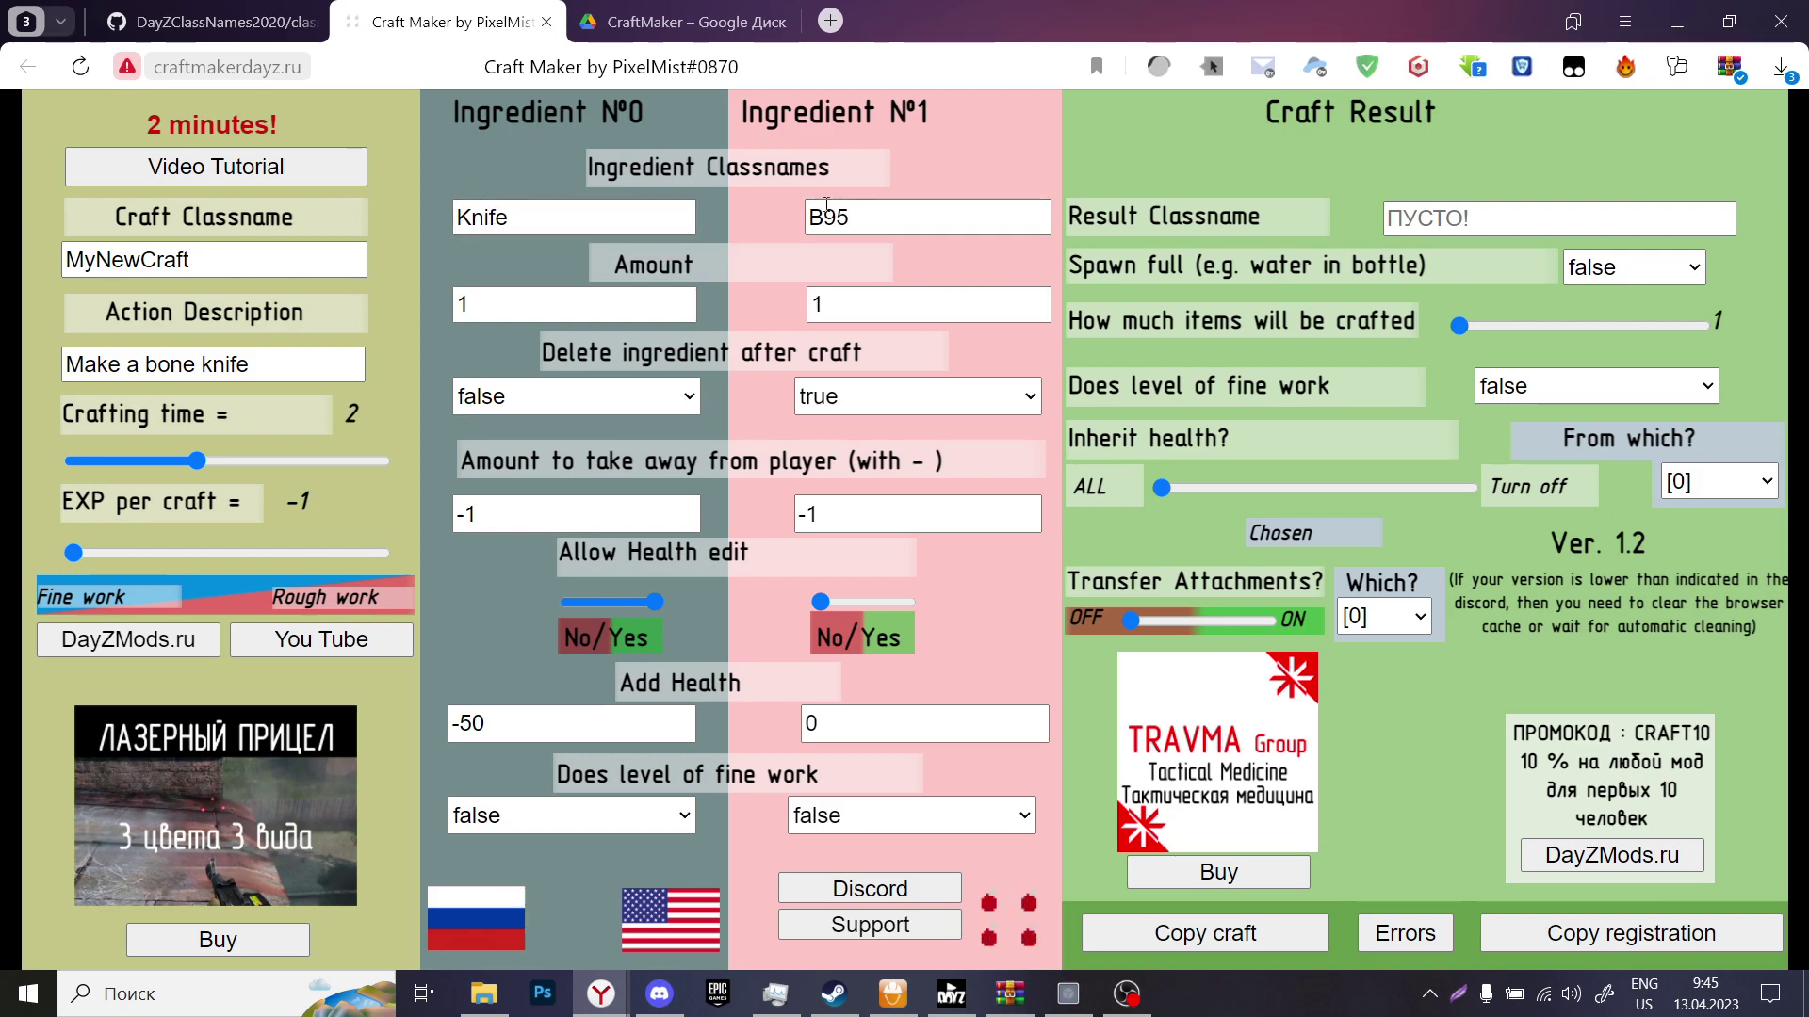
- Select BarbedWire on line 173 of the class name list for the craft result
click(212, 20)
scroll(457, 350, down, 3)
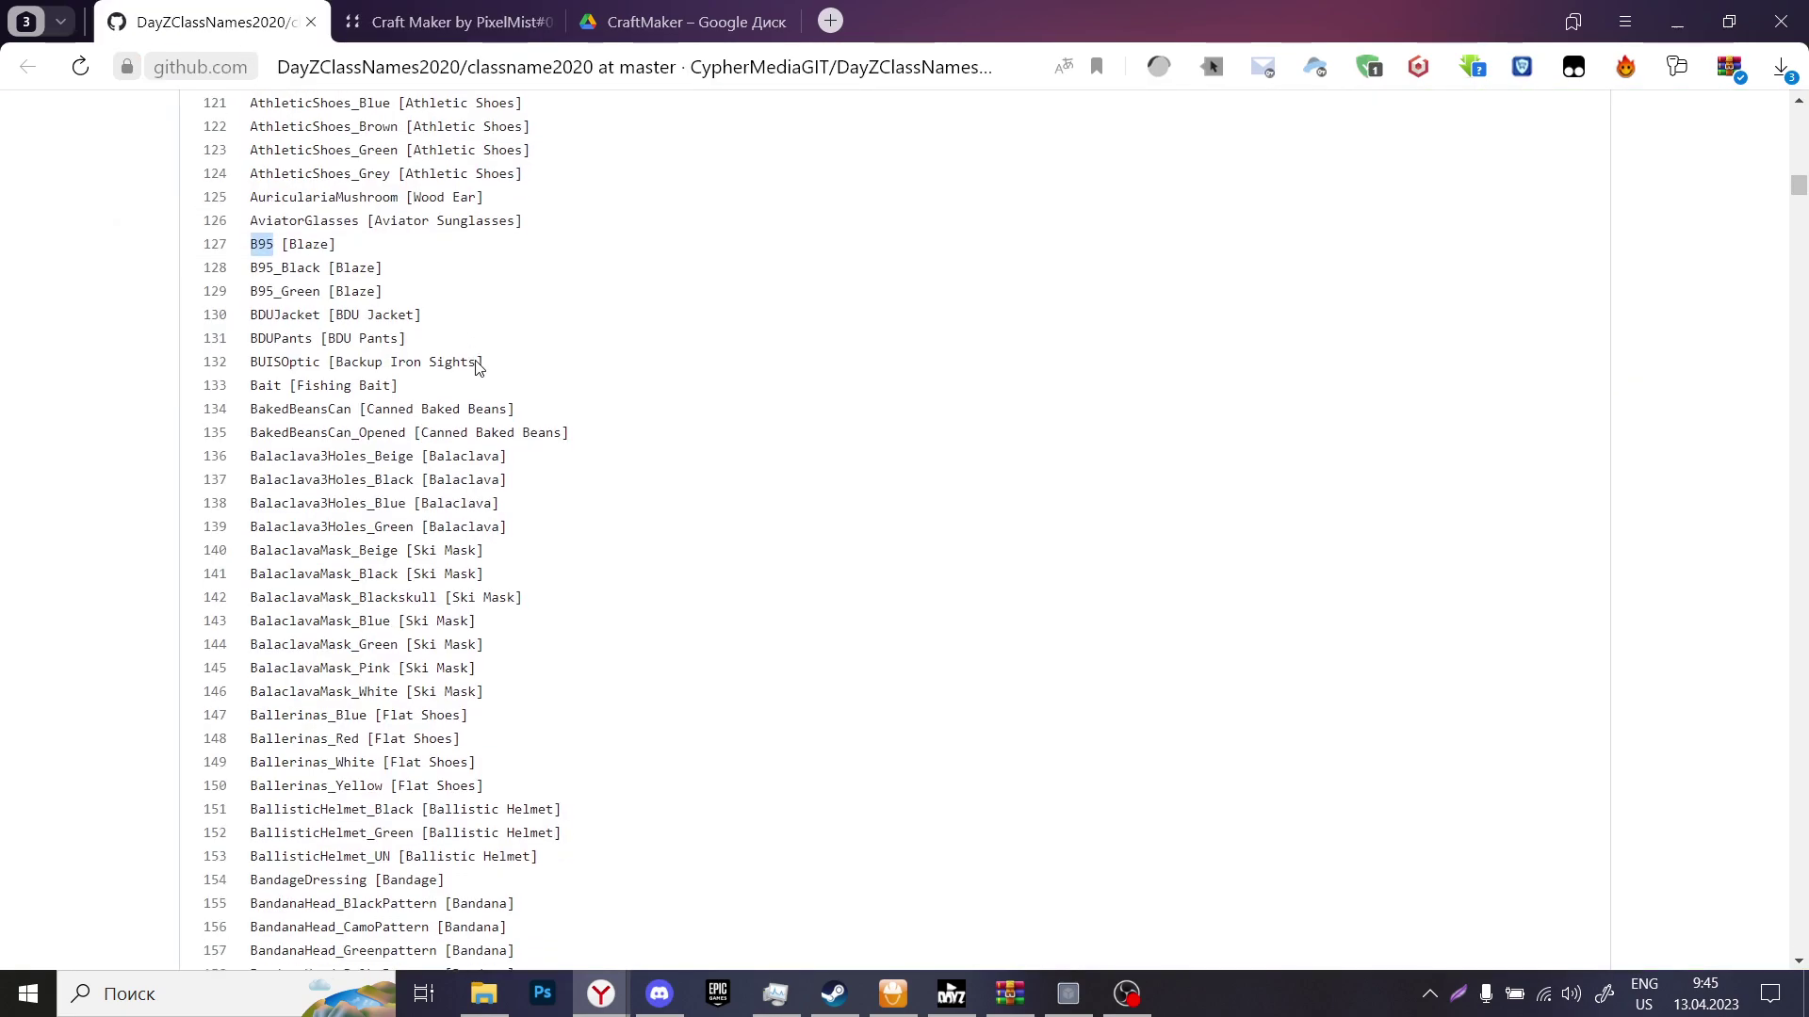
scroll(419, 407, down, 9)
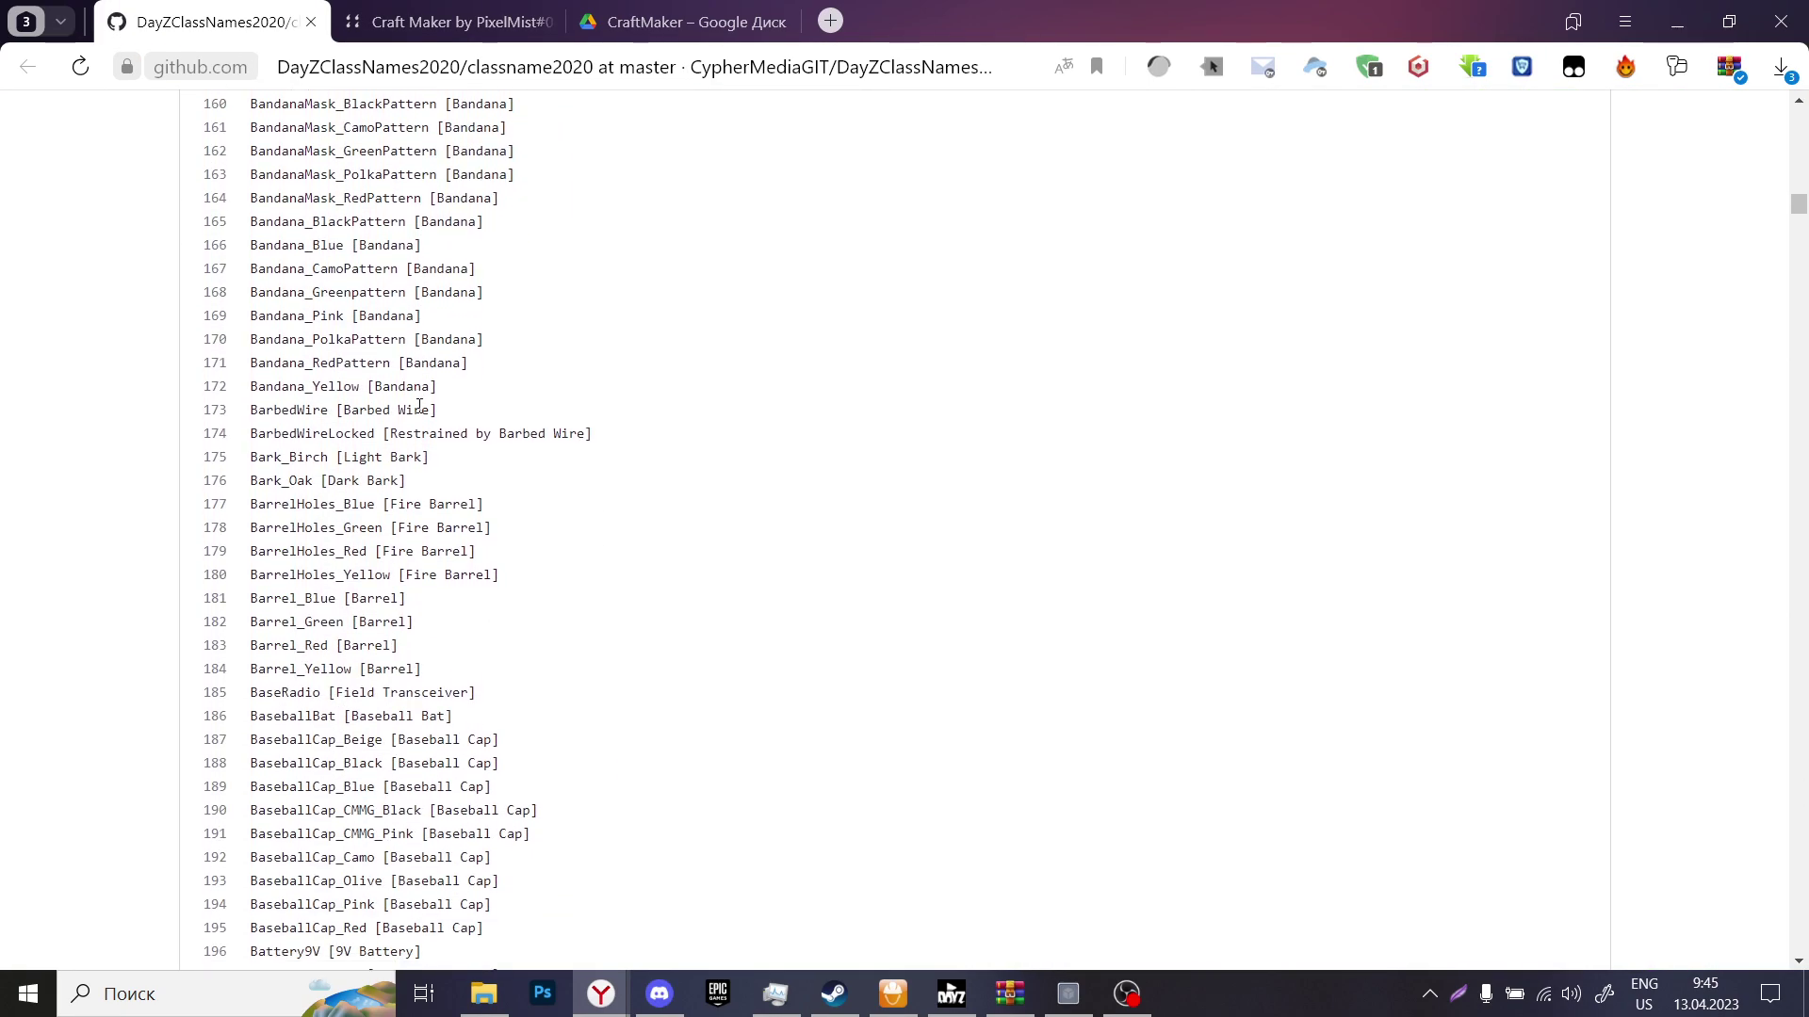
drag(252, 412, 330, 411)
click(425, 28)
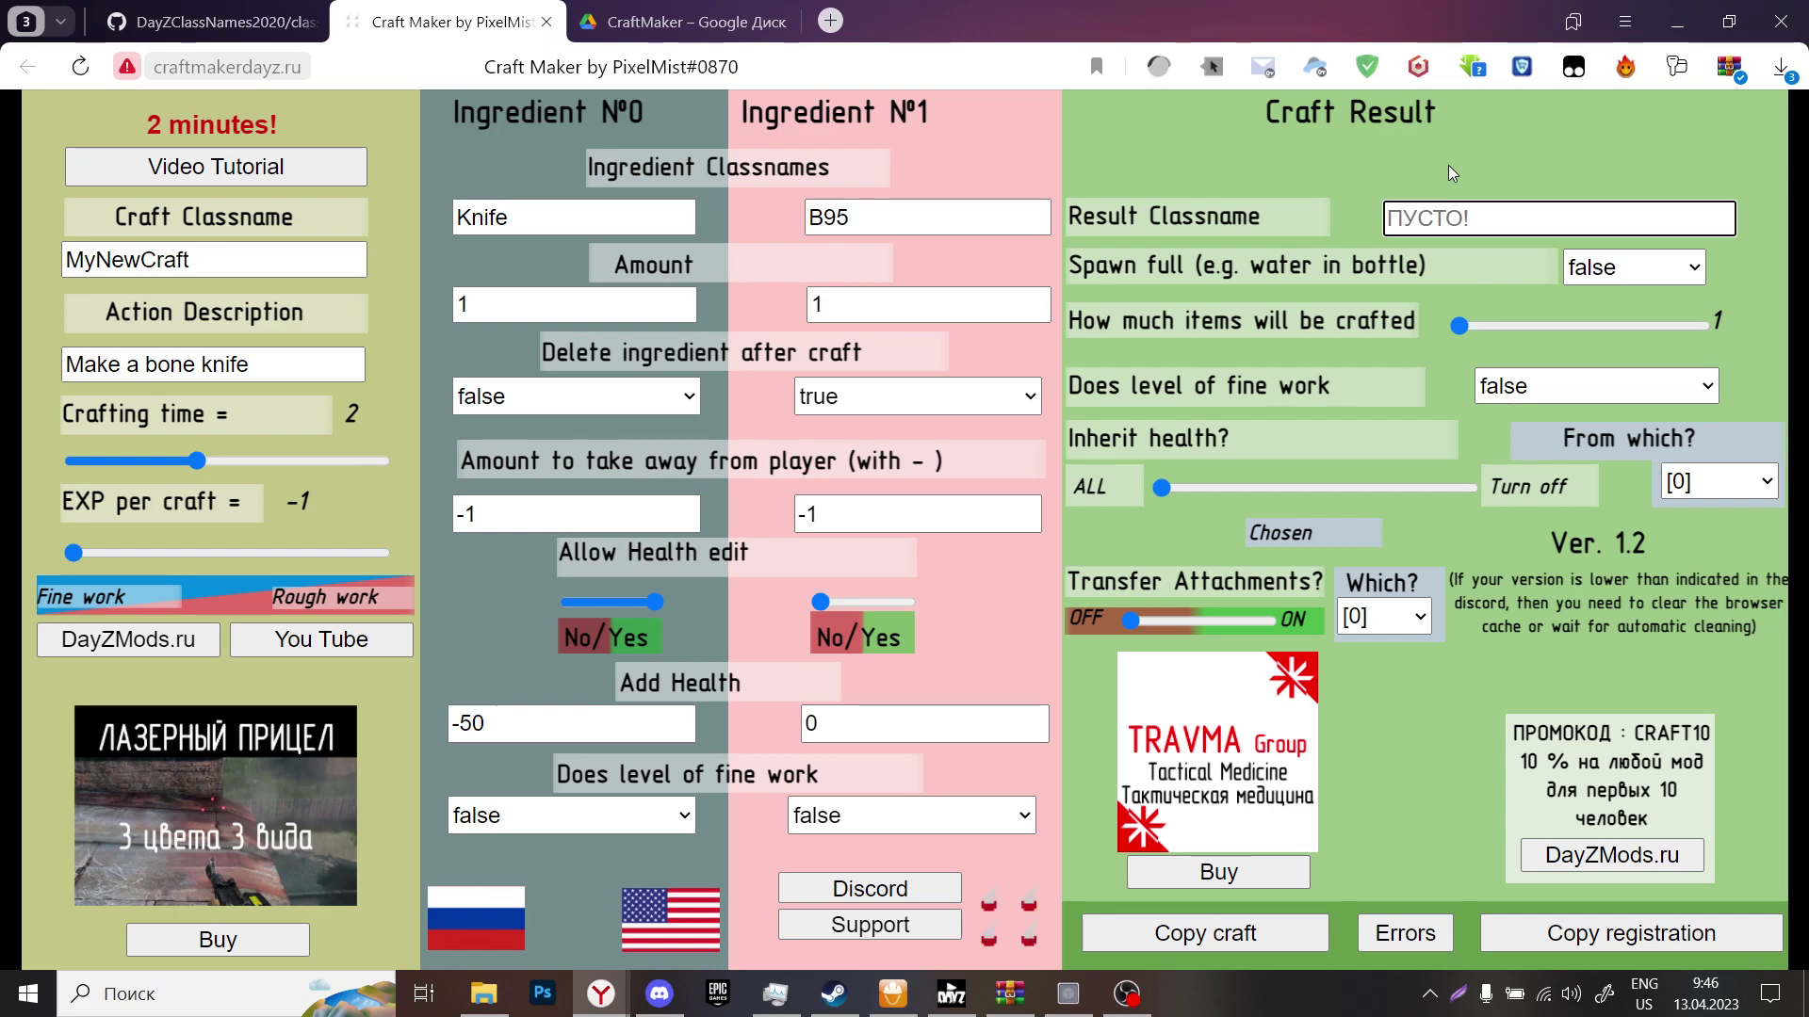
- Paste BarbedWire as the result classname and leave Spawn full set to false
key(ctrl+v)
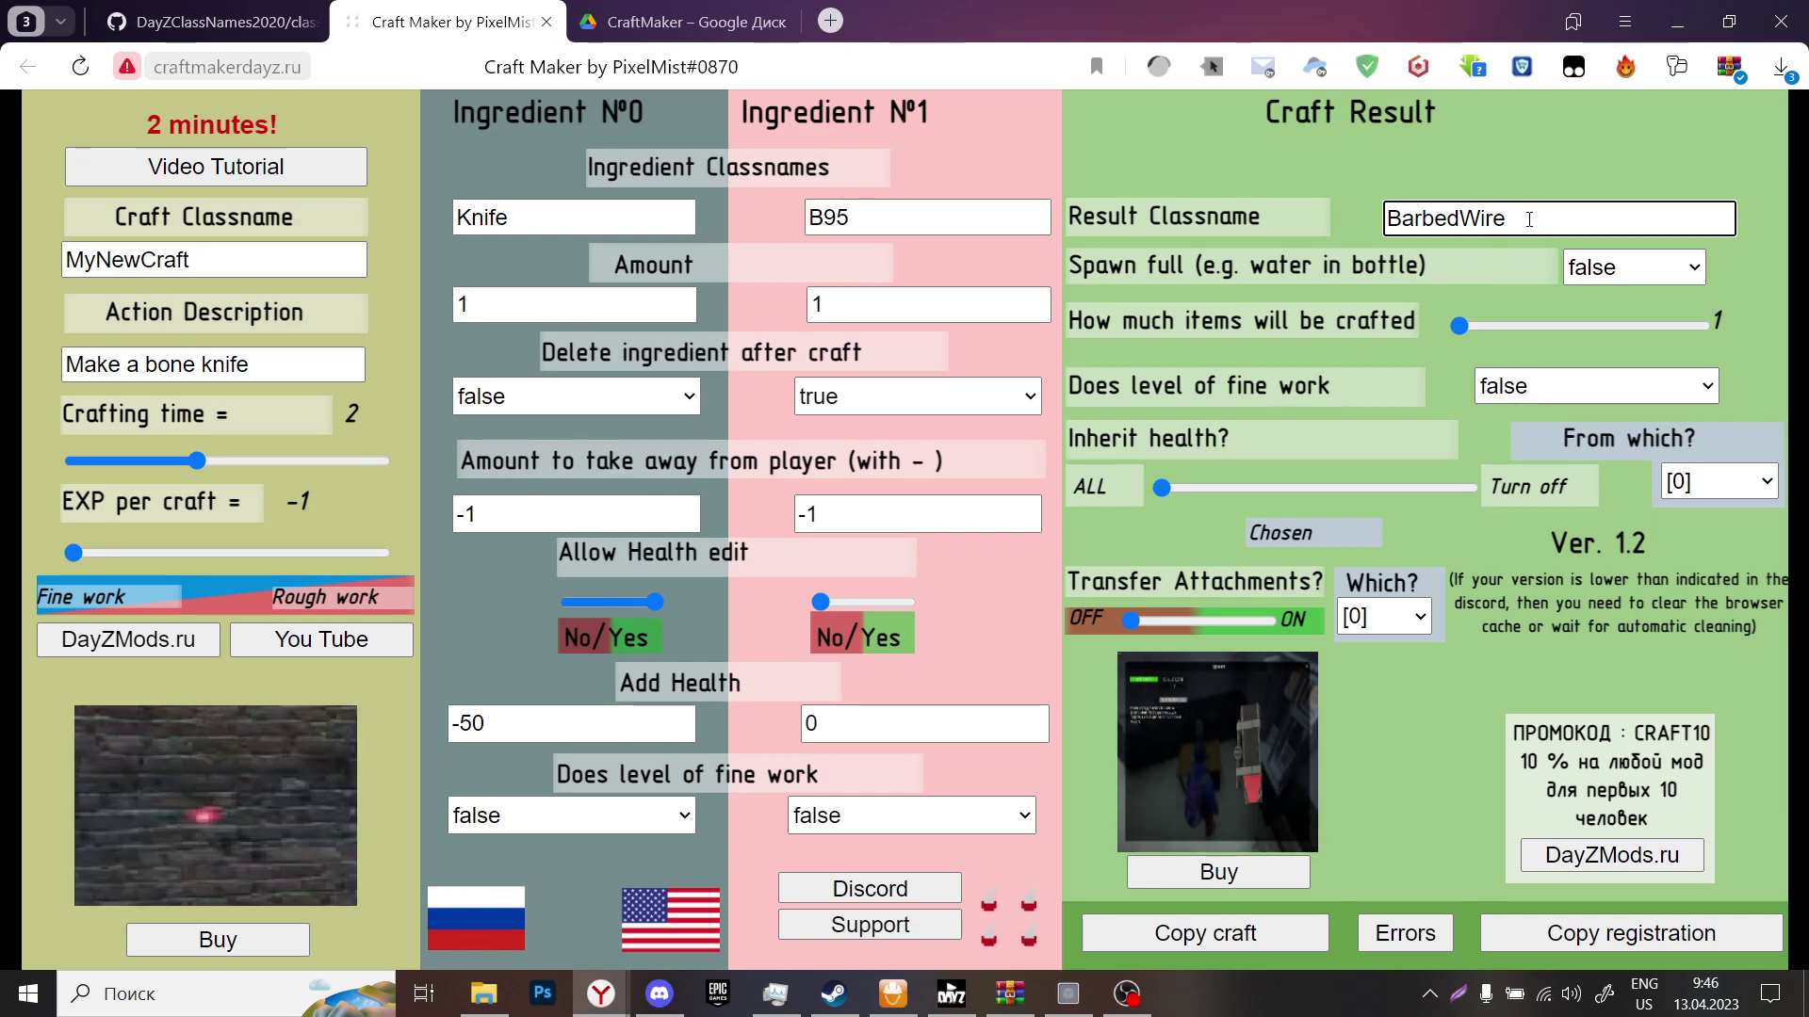
click(1624, 272)
click(1626, 322)
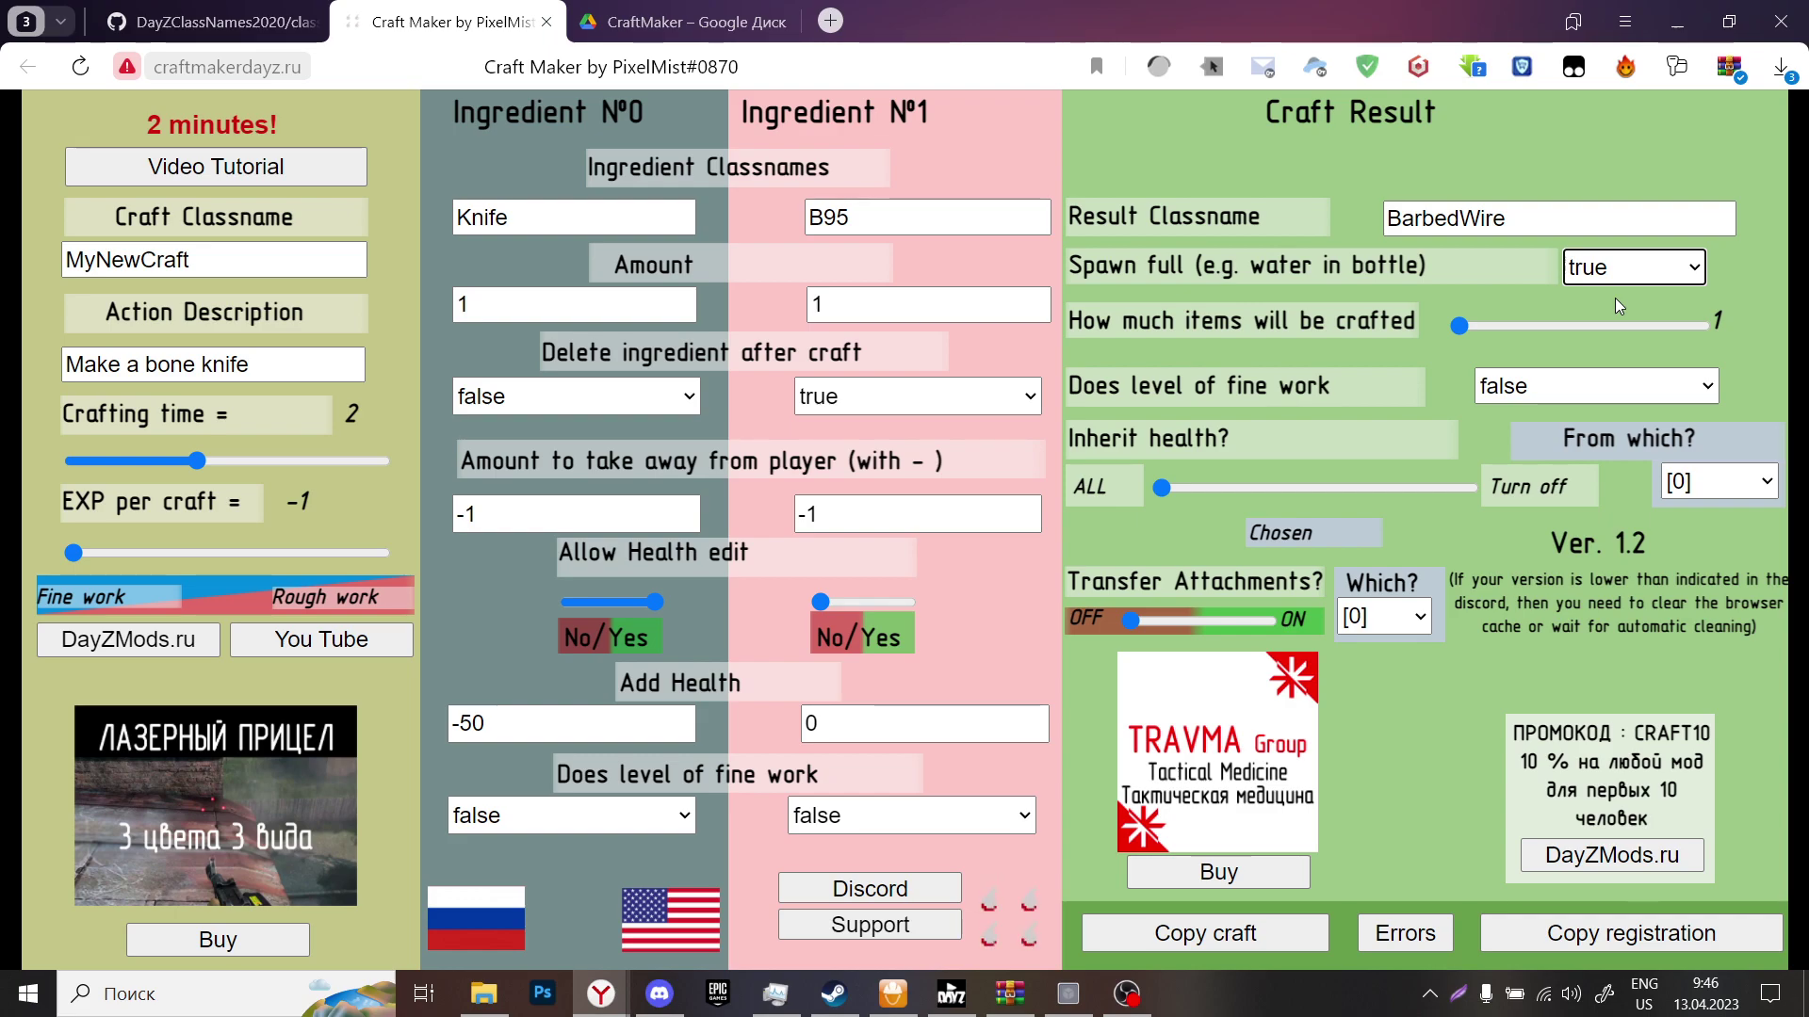
click(1633, 268)
click(1624, 286)
- Try the crafted item count slider, leaving 1 item, and set fine work to true
click(1520, 222)
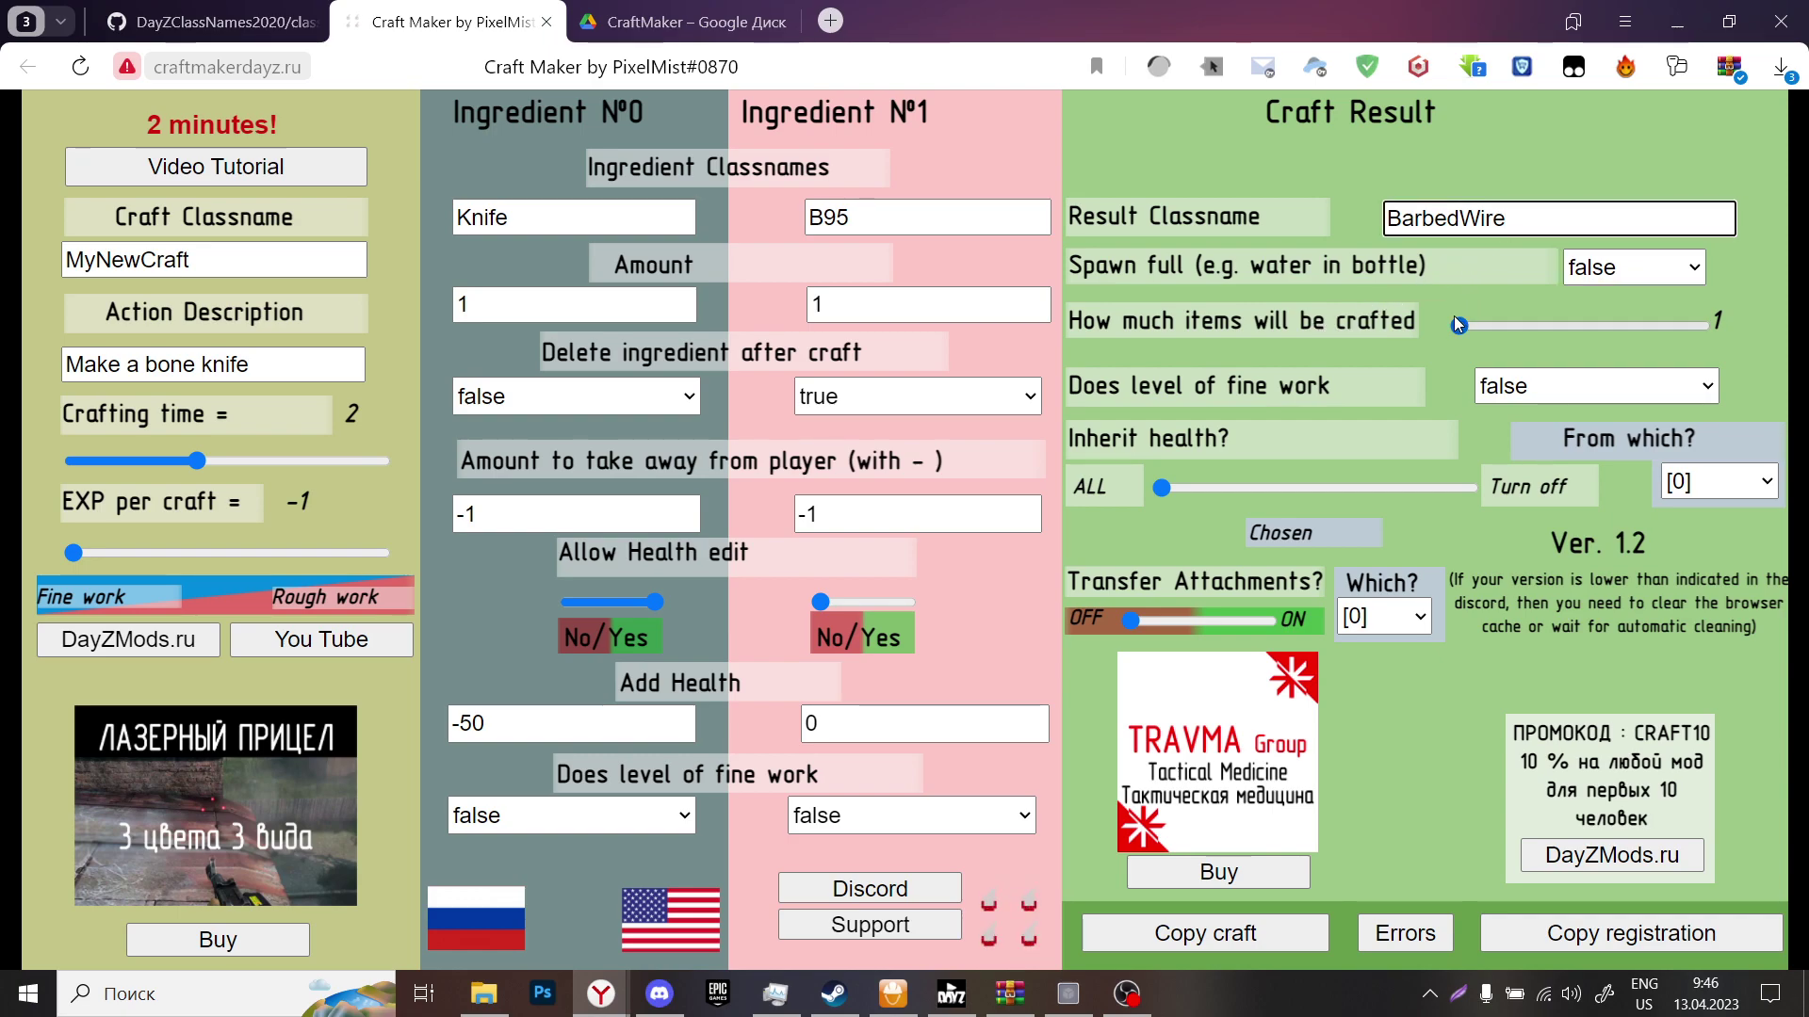
drag(1458, 326, 1693, 327)
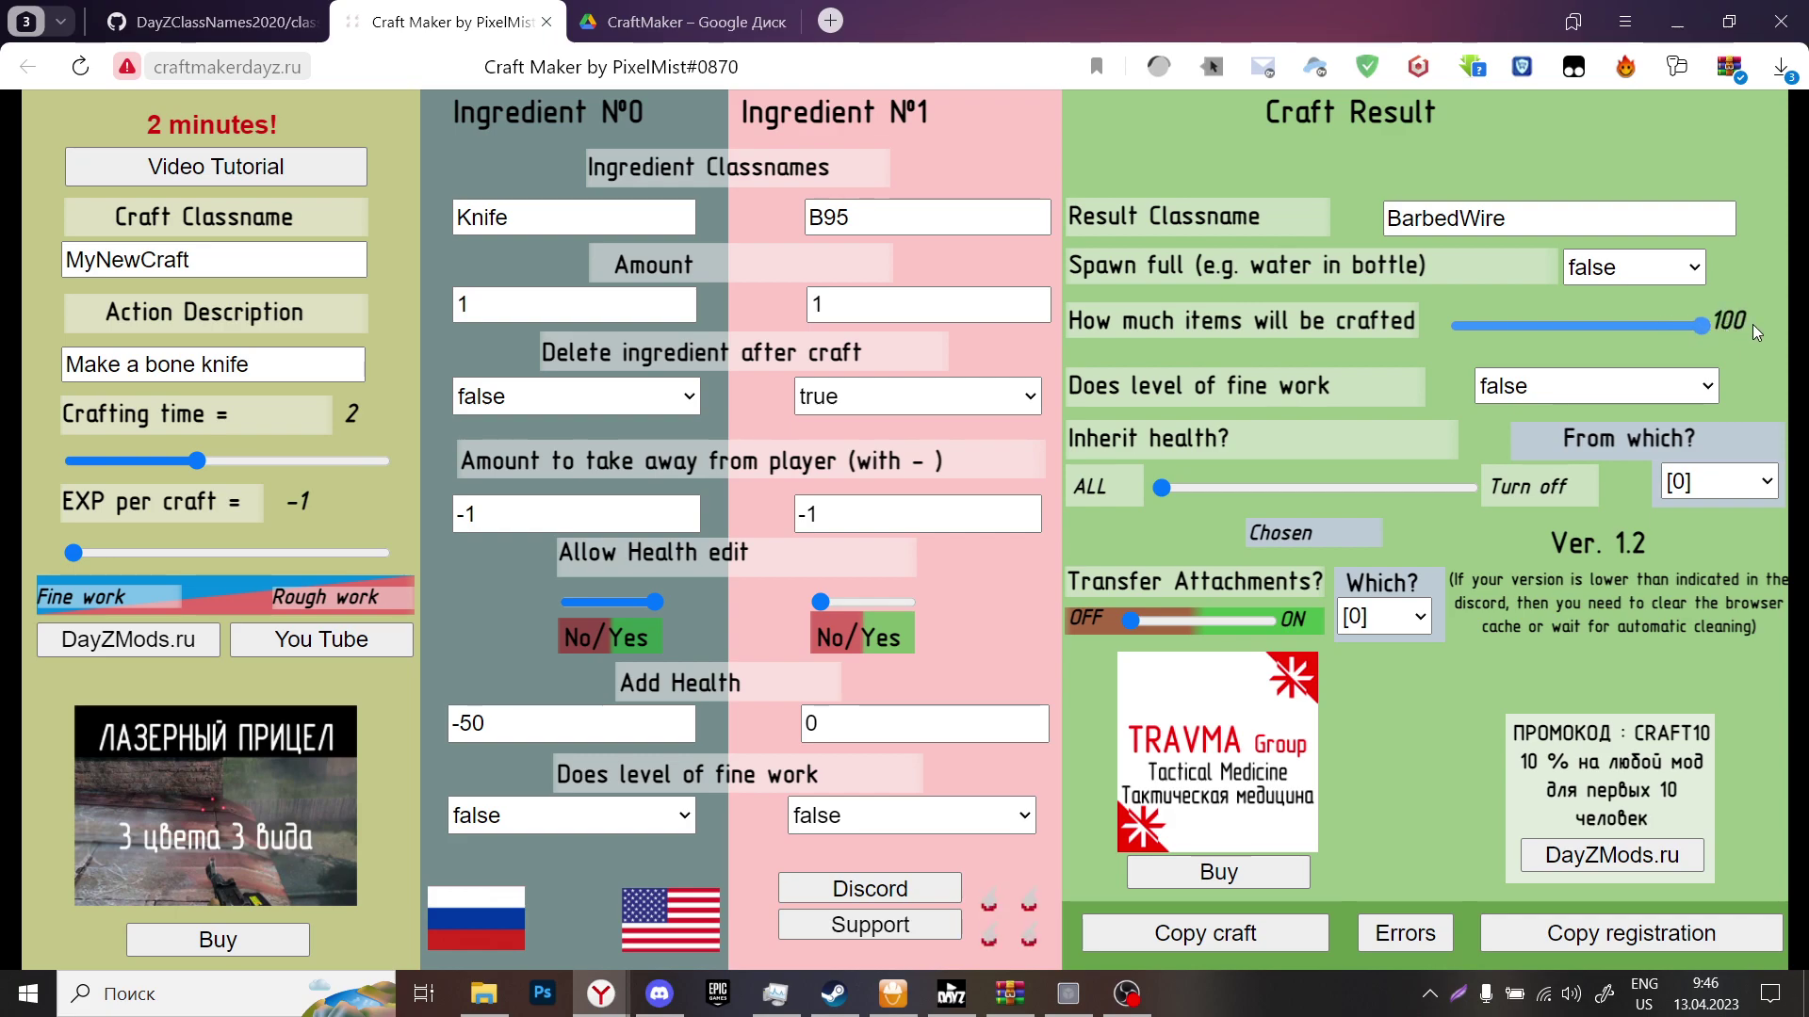
drag(1701, 326, 1443, 337)
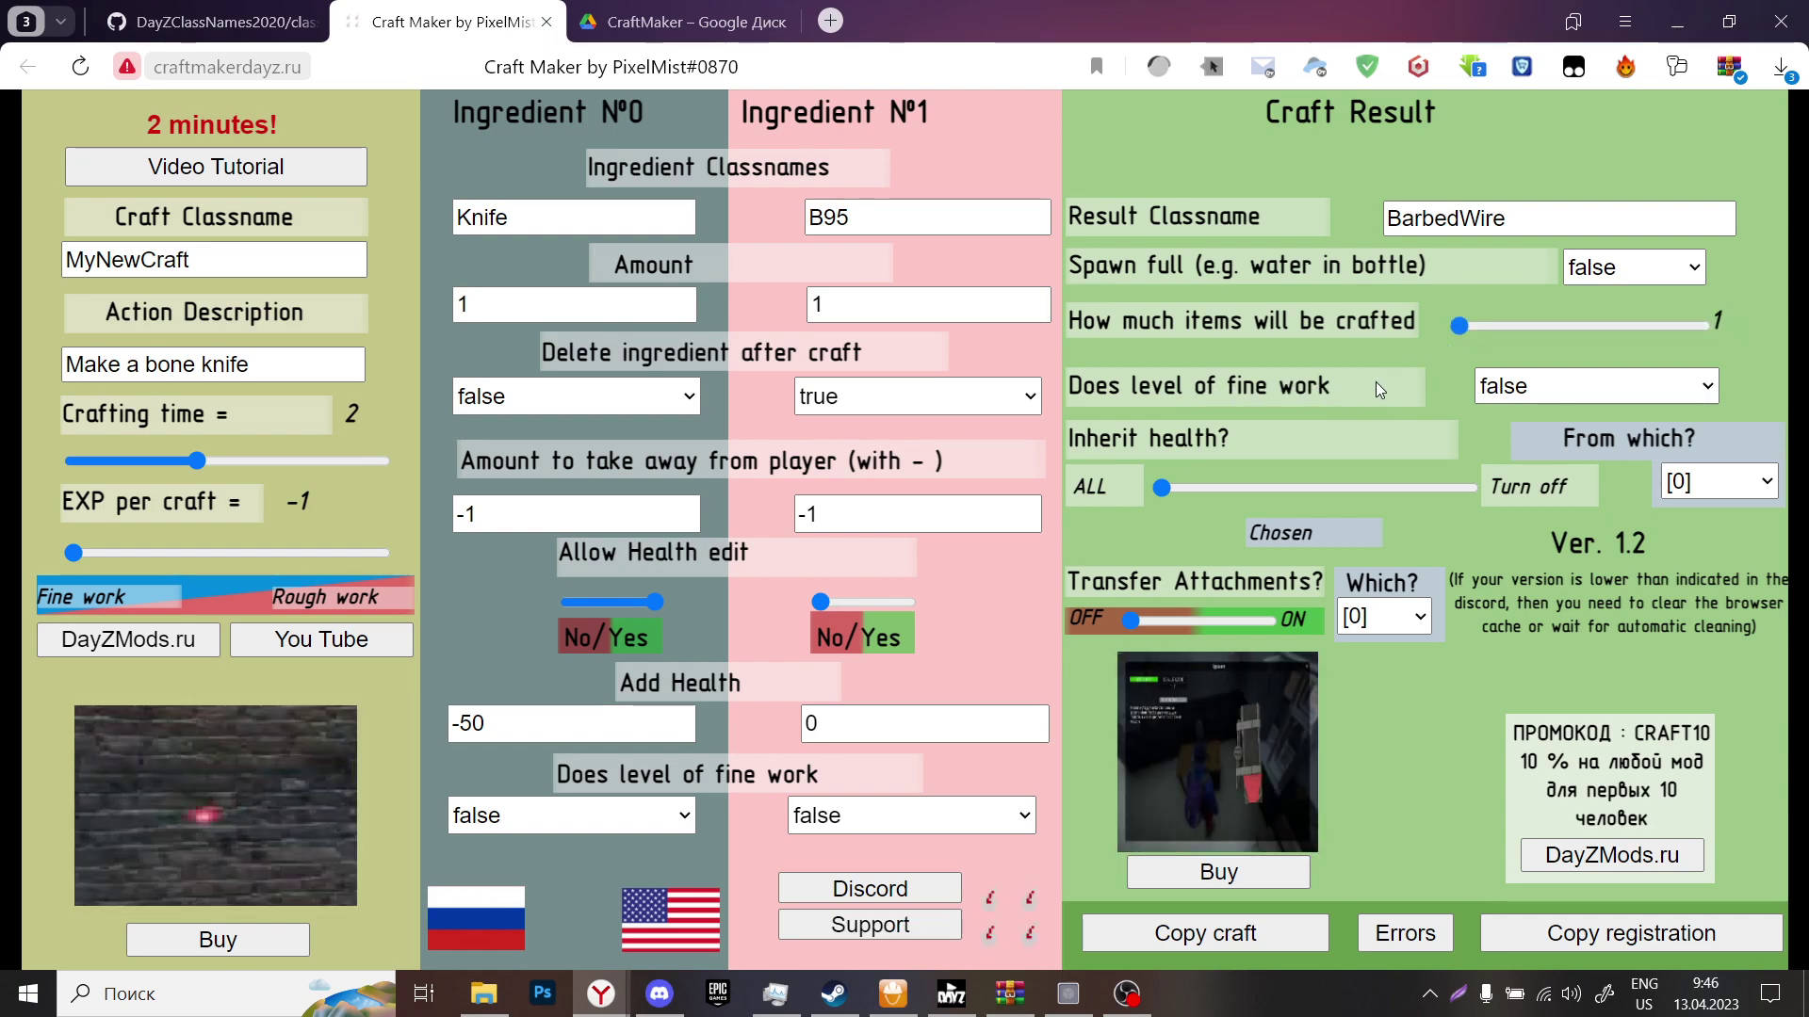
click(1539, 385)
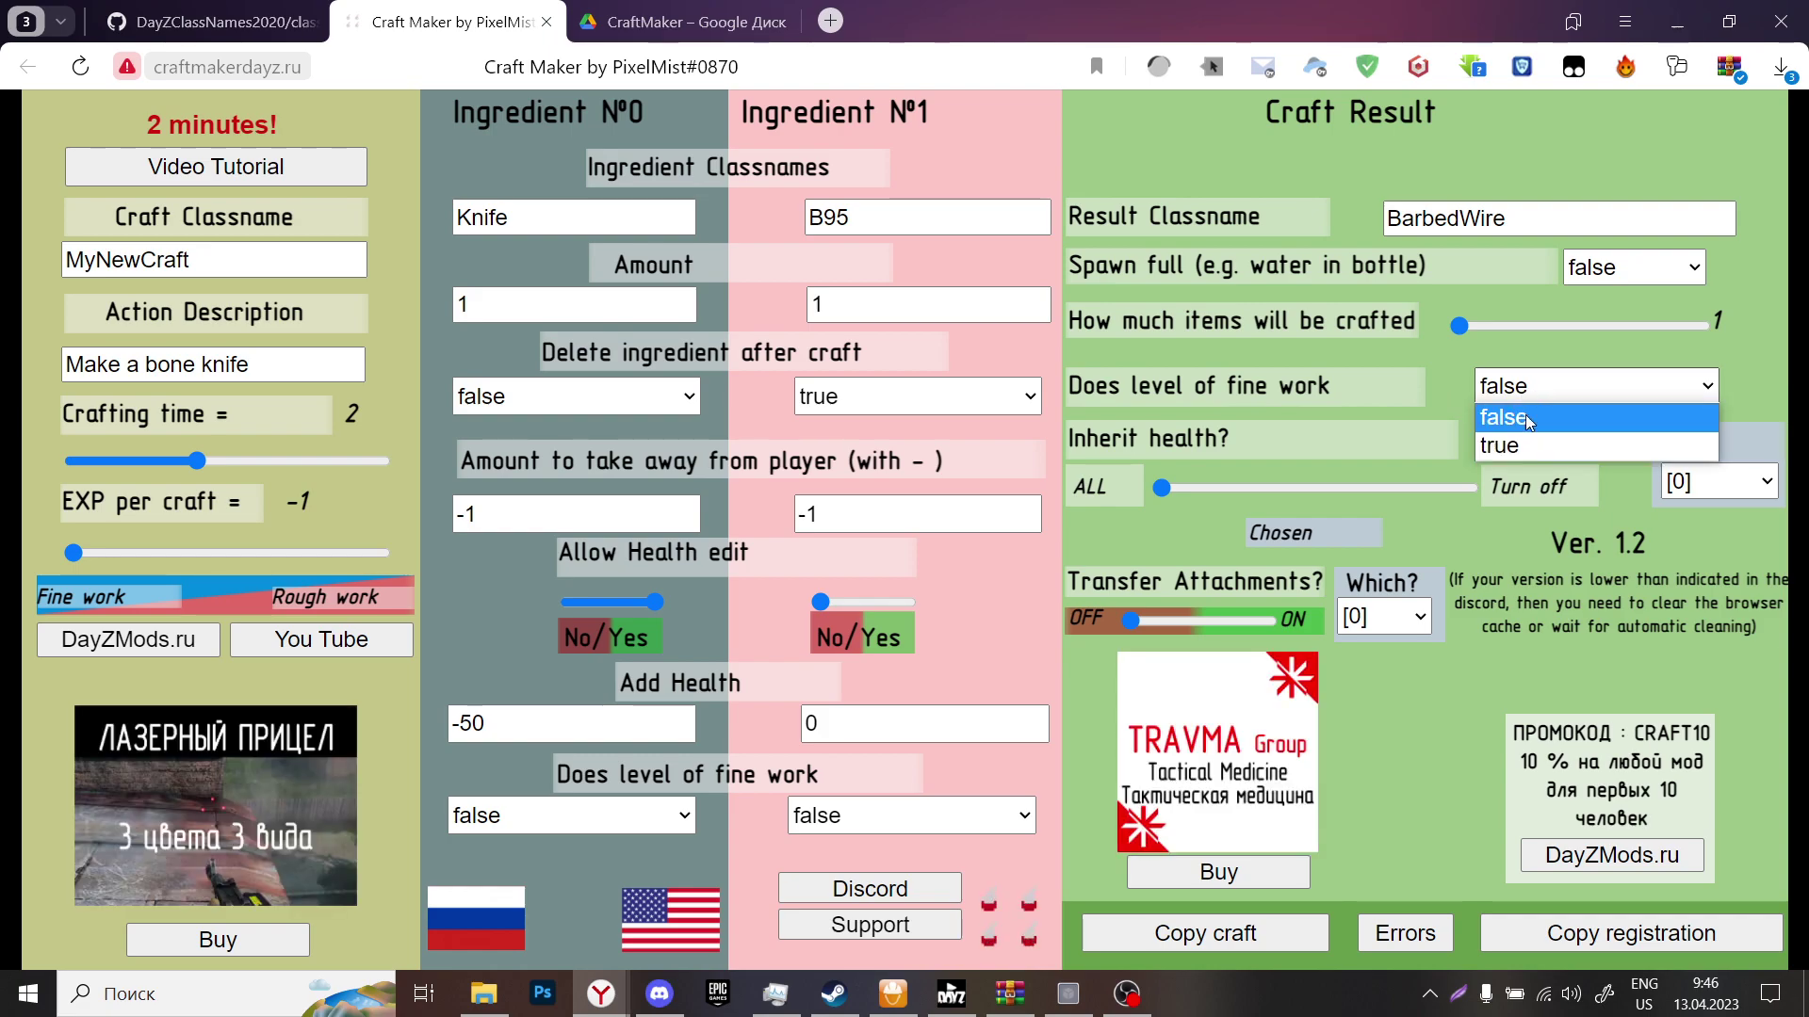
click(1506, 439)
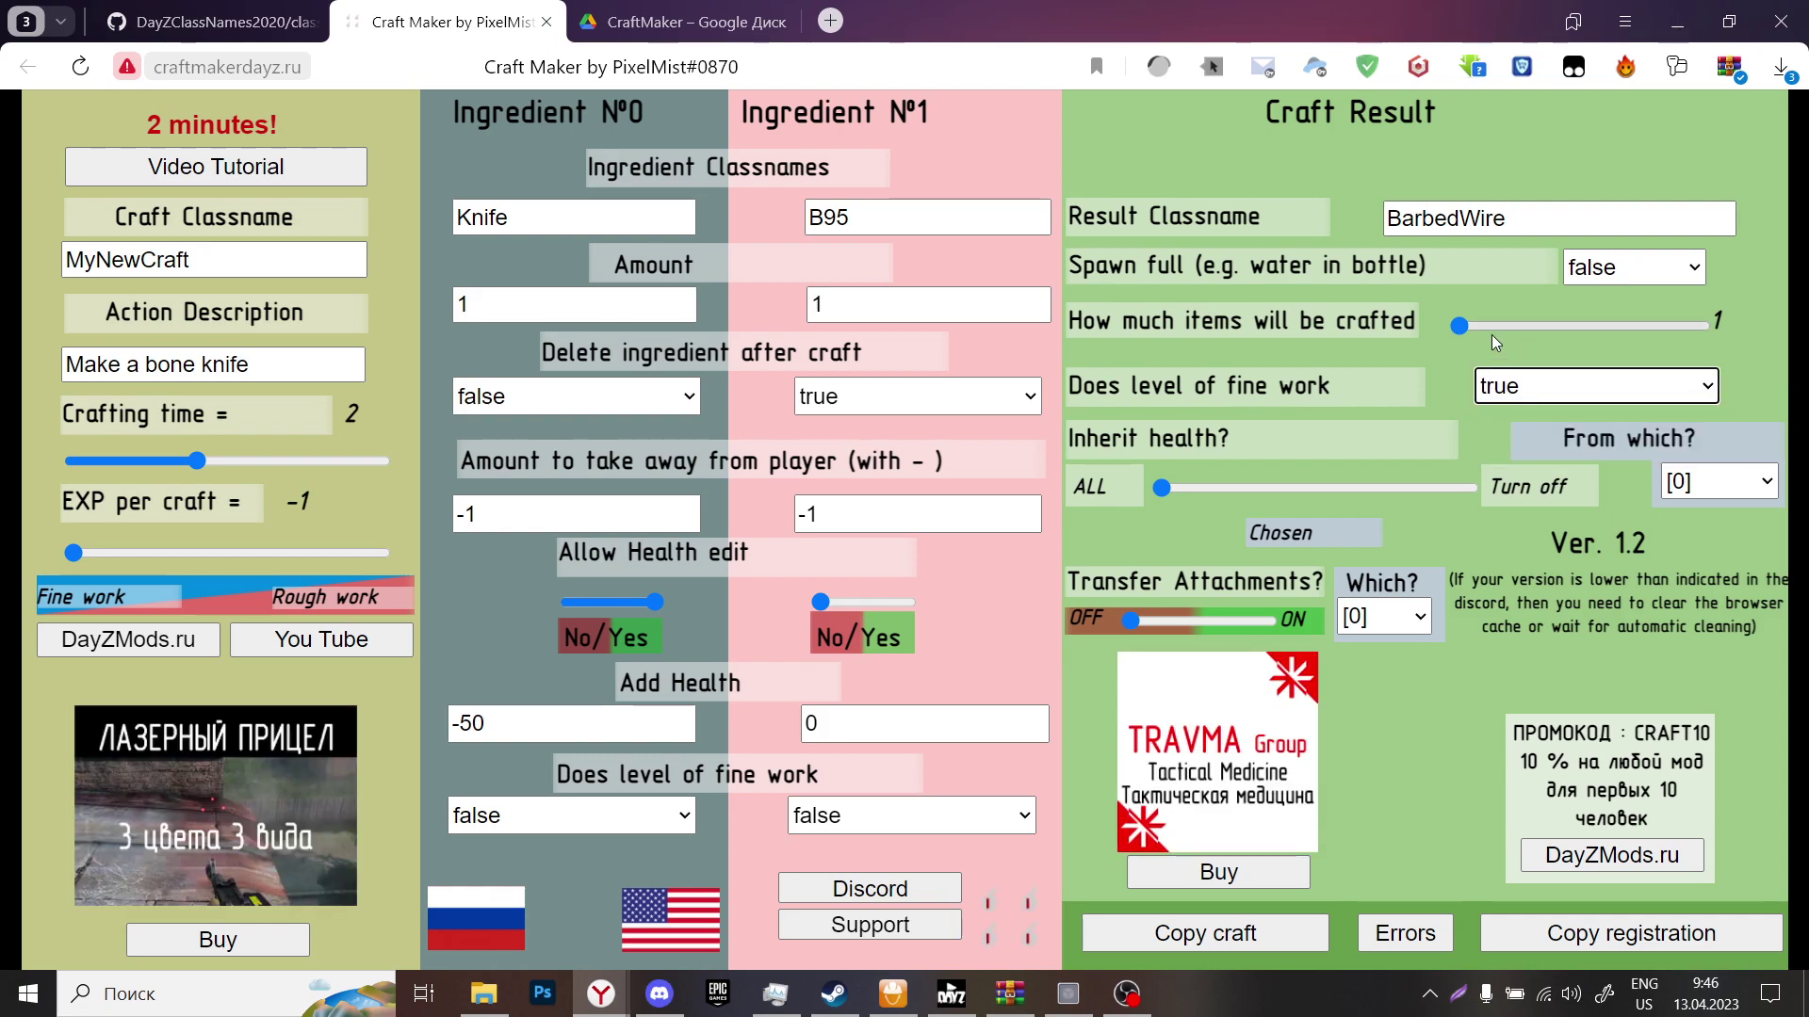
mouse_move(1461, 335)
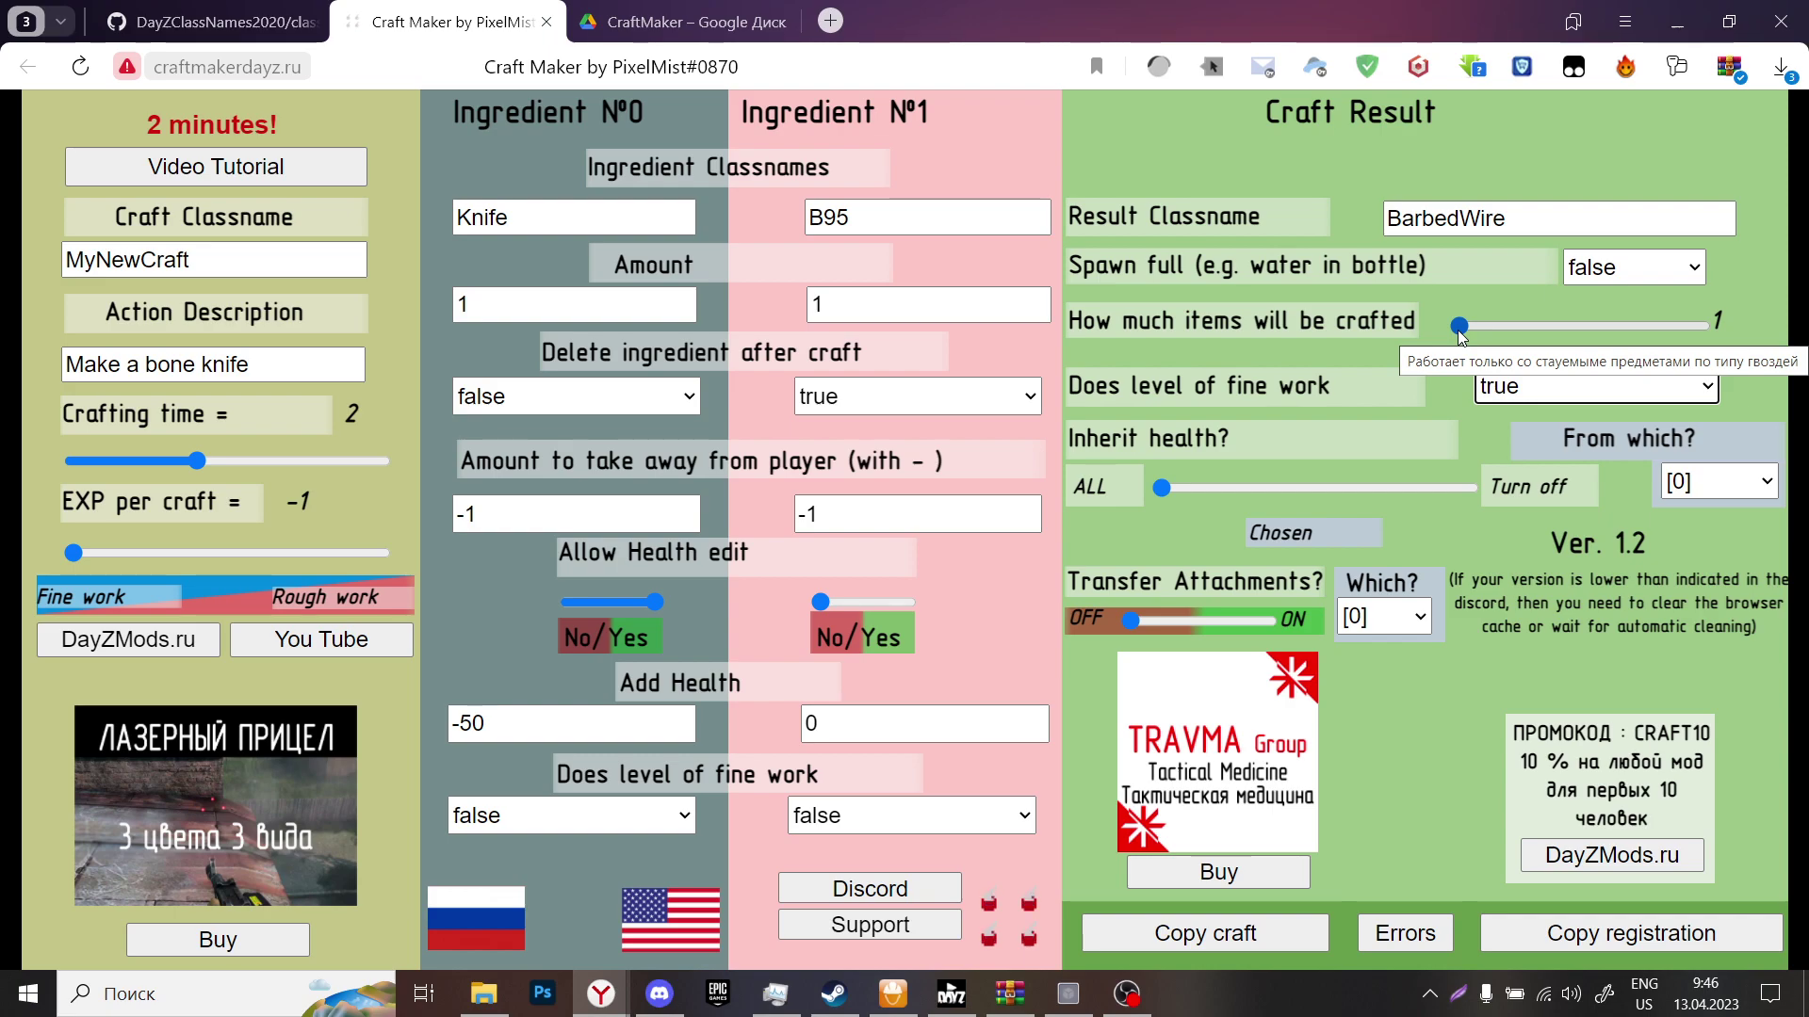